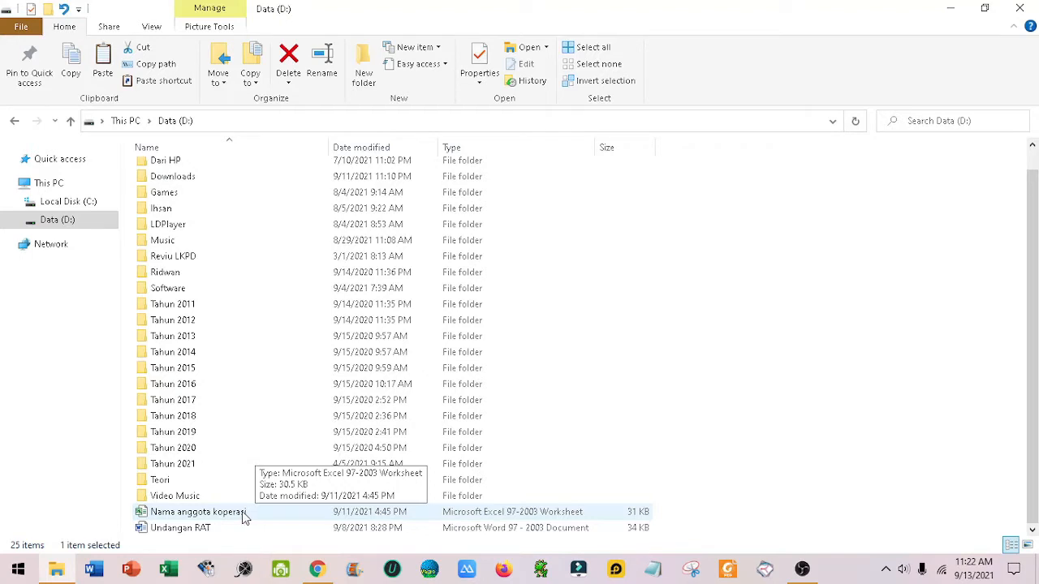
# Step: Open the Word document Undangan RAT from Data (D:) and set its zoom to 100%
pyautogui.click(198, 528)
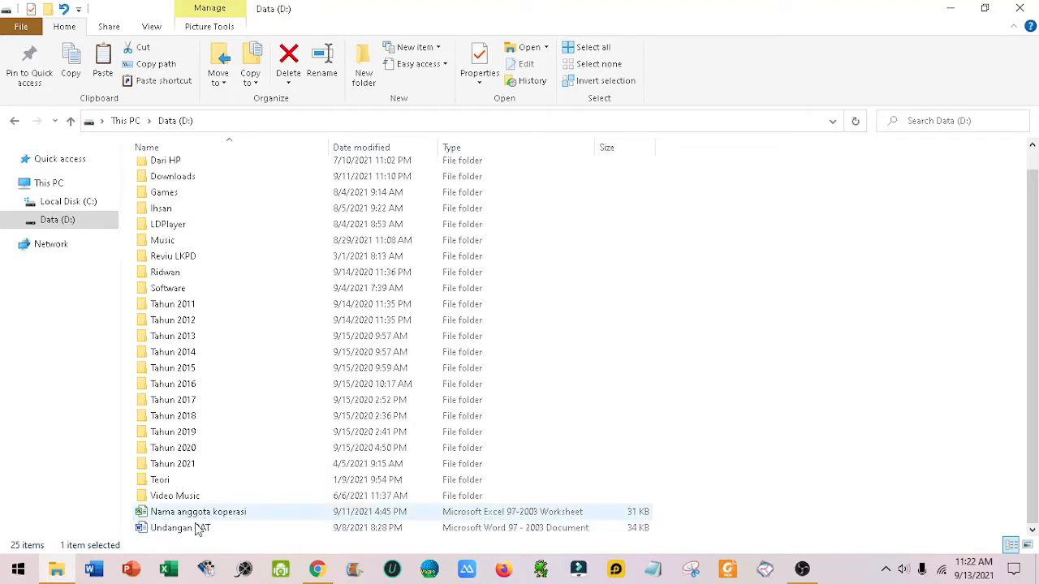
pyautogui.rightClick(200, 528)
pyautogui.click(229, 205)
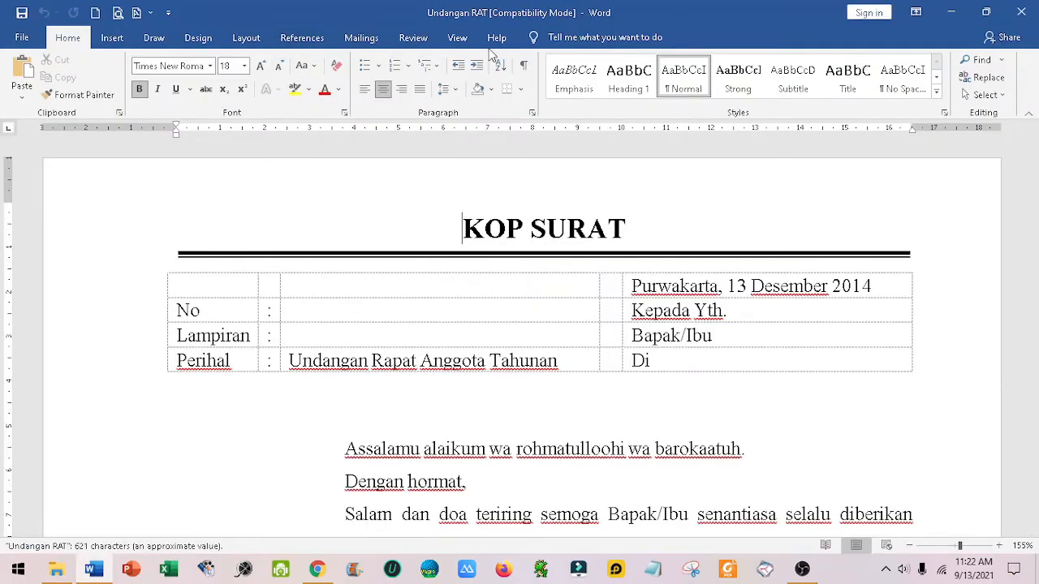
pyautogui.click(459, 37)
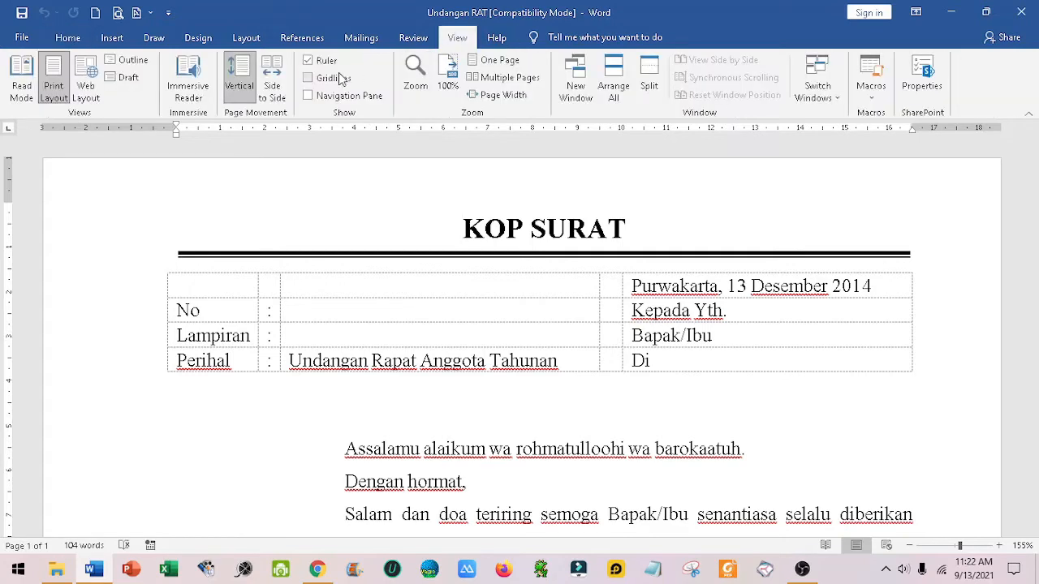
pyautogui.click(447, 78)
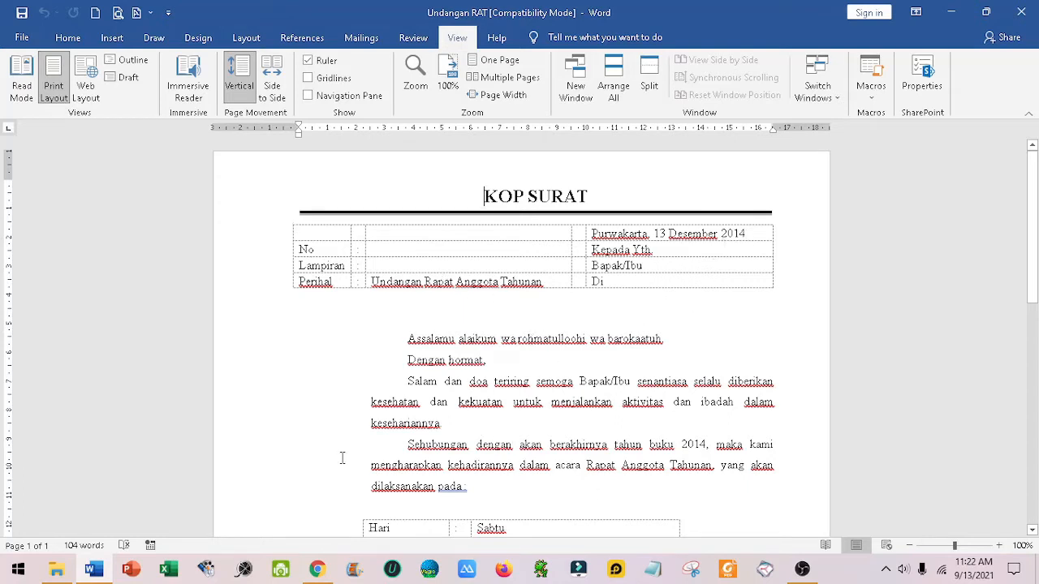
# Step: Open the Excel workbook Nama anggota koperasi from Data (D:) to examine its member list, and close it
pyautogui.click(96, 571)
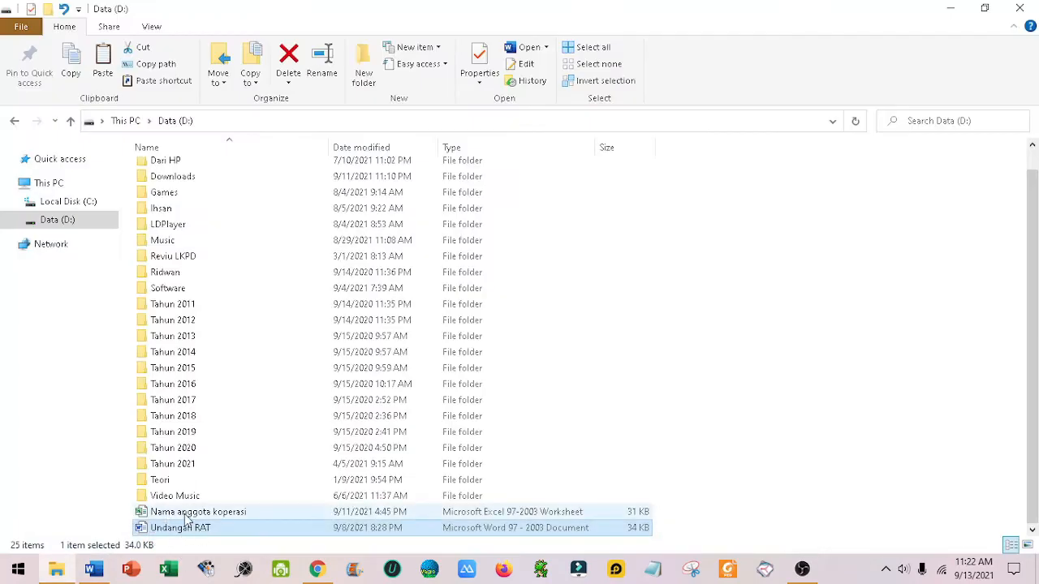
pyautogui.click(186, 517)
pyautogui.rightClick(186, 517)
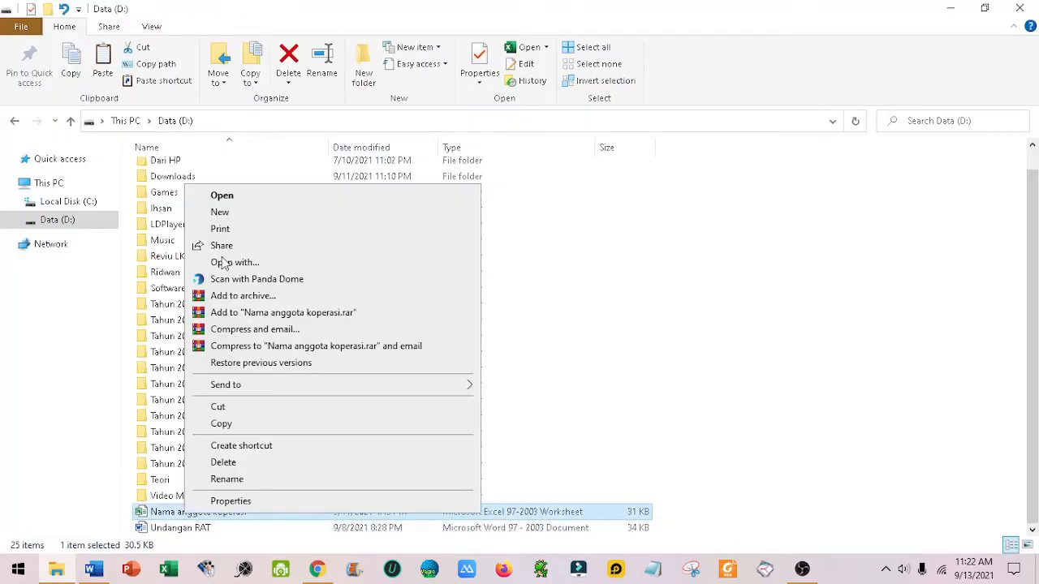
pyautogui.click(222, 198)
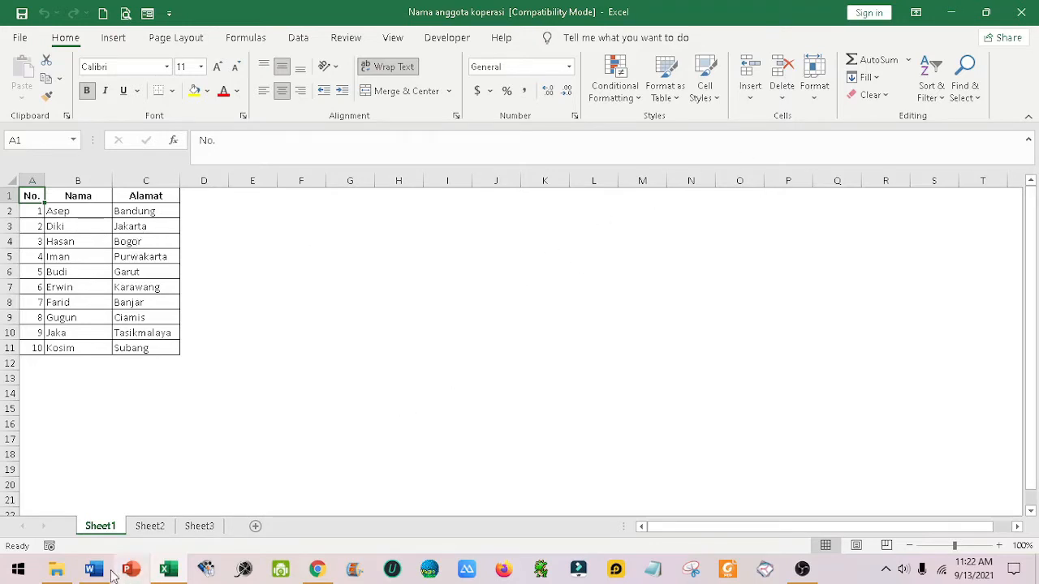
pyautogui.click(1021, 12)
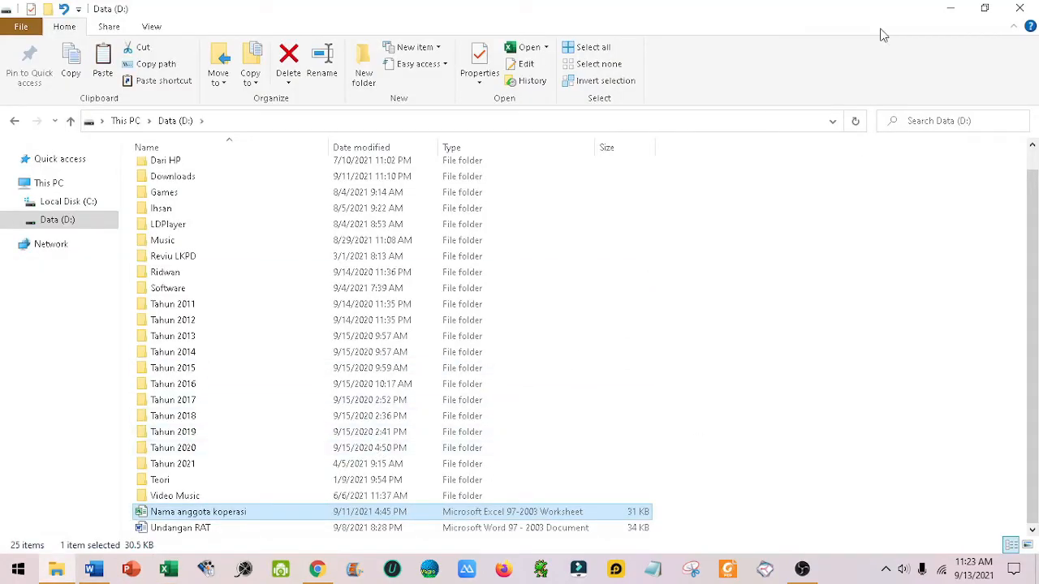
pyautogui.click(947, 12)
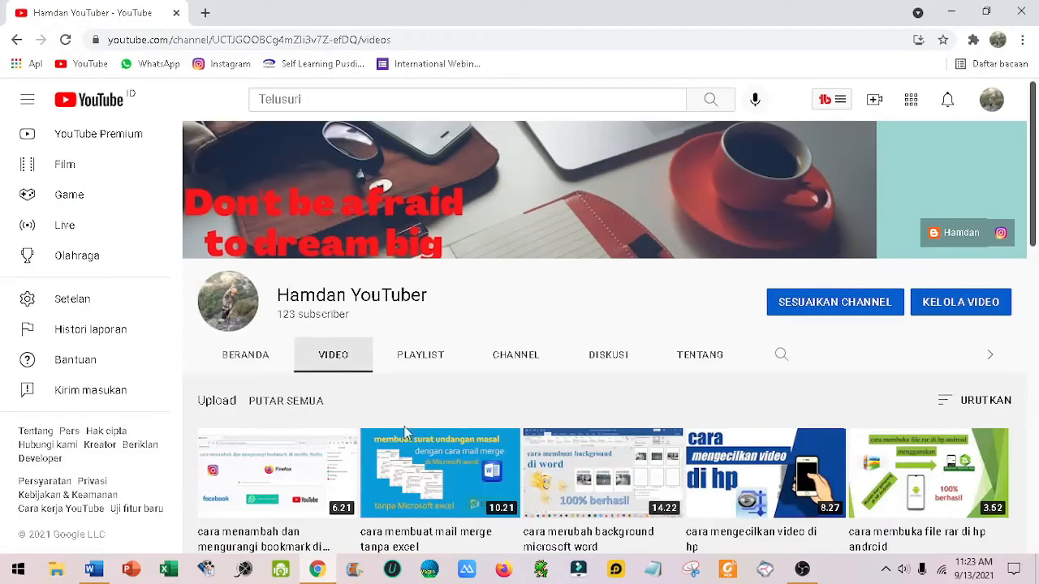
# Step: In the Undangan RAT letter in Word, attach Sheet1$ of Nama anggota koperasi from Data (D:) as the existing mail merge recipient list
pyautogui.click(93, 569)
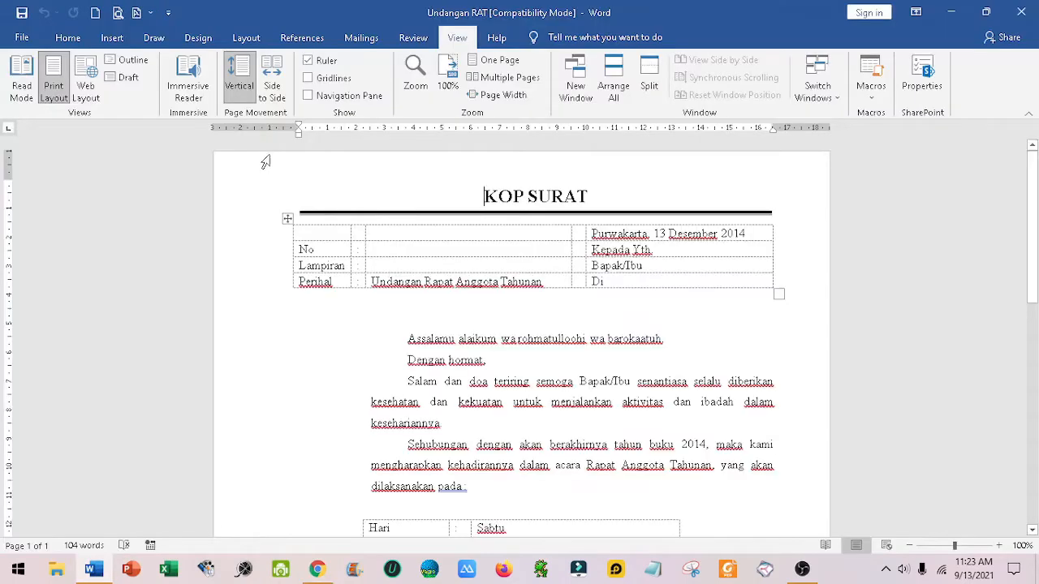
pyautogui.click(361, 38)
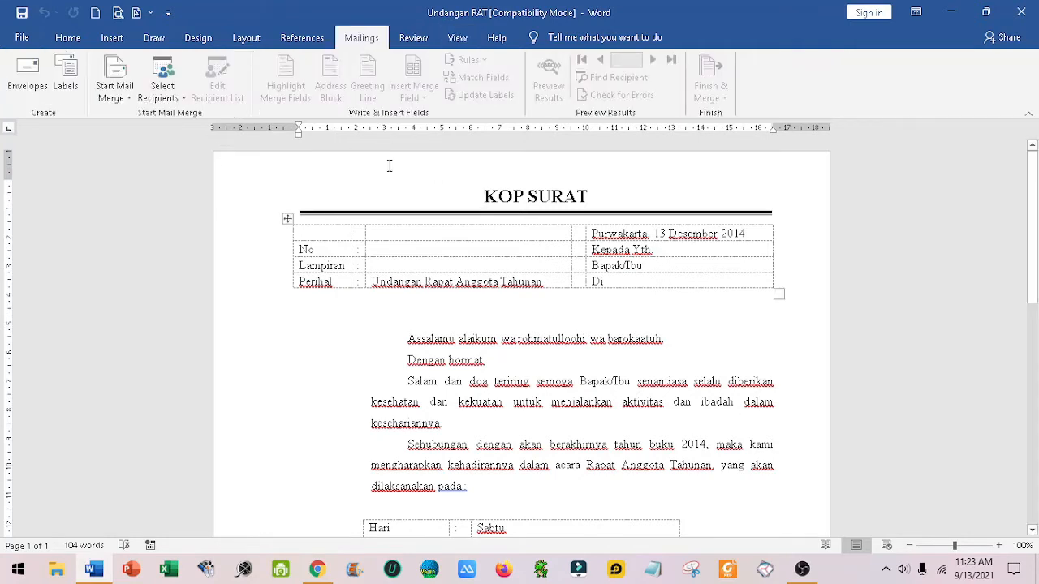
pyautogui.click(186, 104)
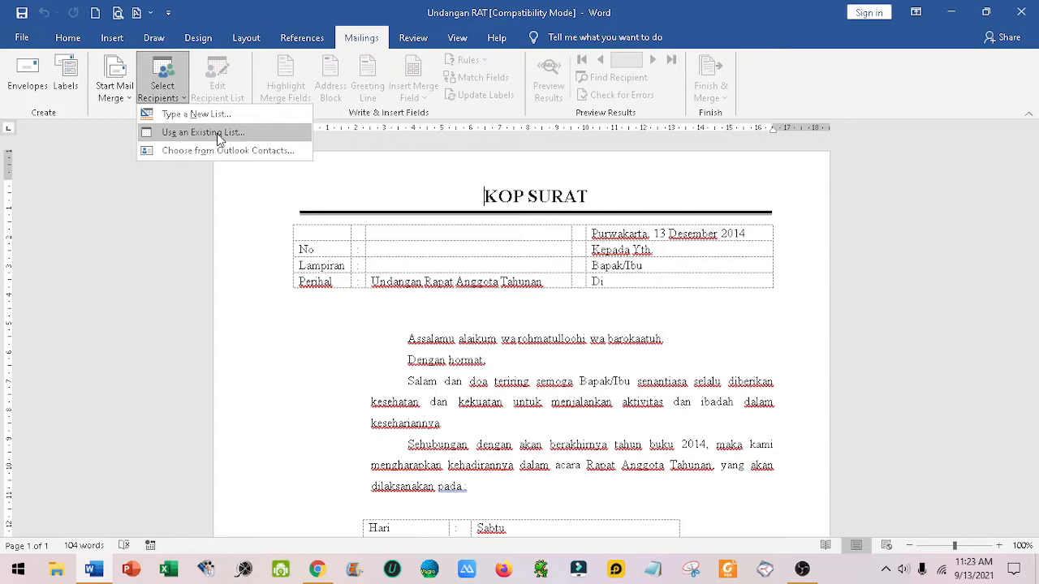
pyautogui.click(217, 133)
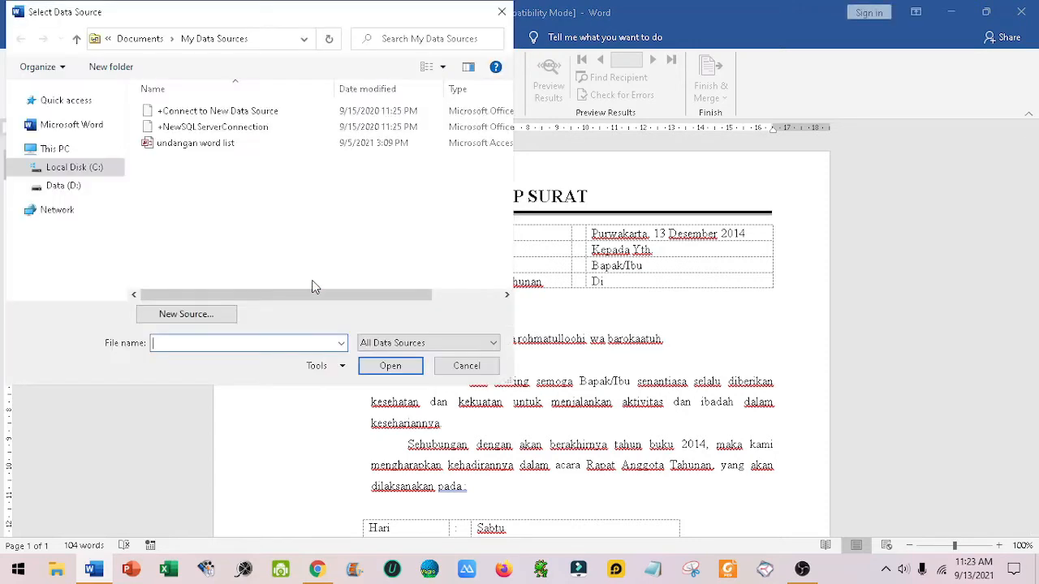
pyautogui.click(65, 186)
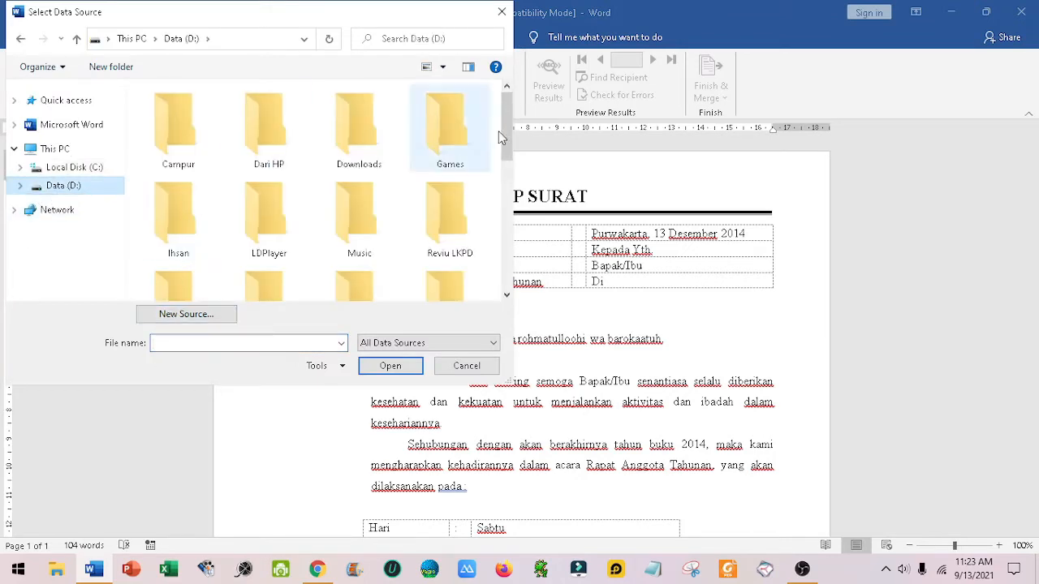
pyautogui.scroll(-5, 495, 174)
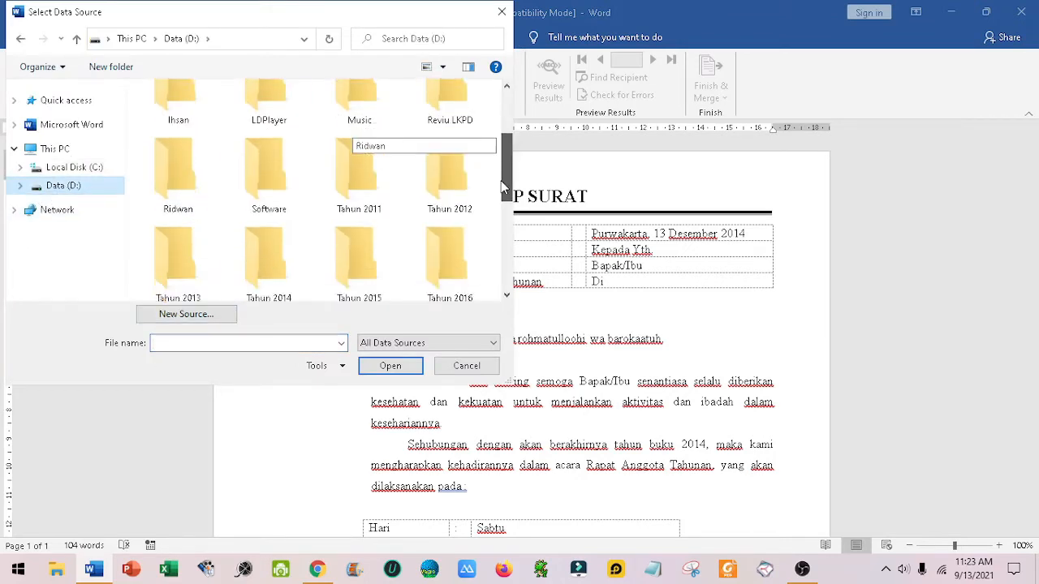
pyautogui.click(452, 166)
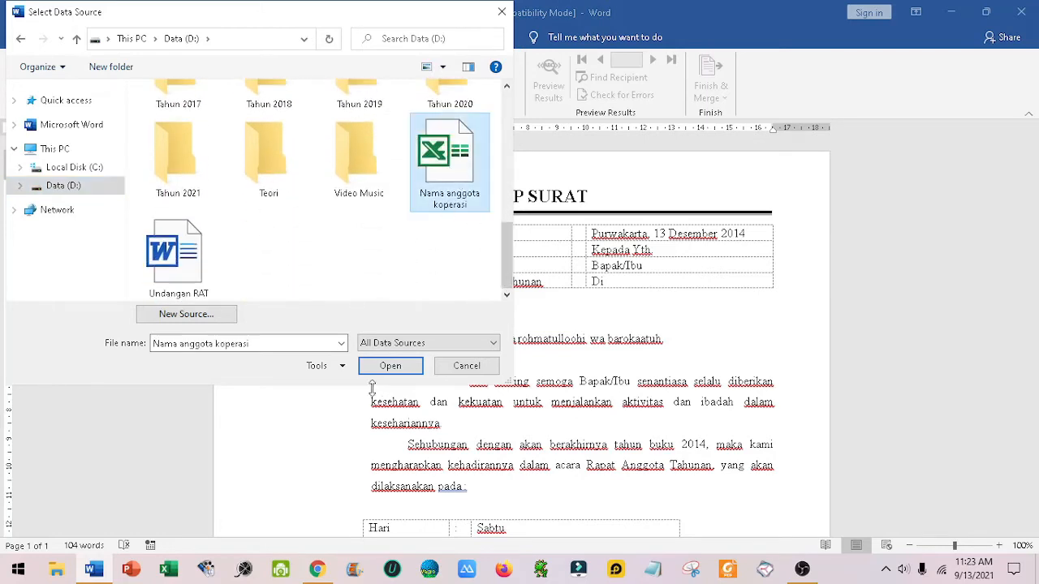
pyautogui.click(388, 367)
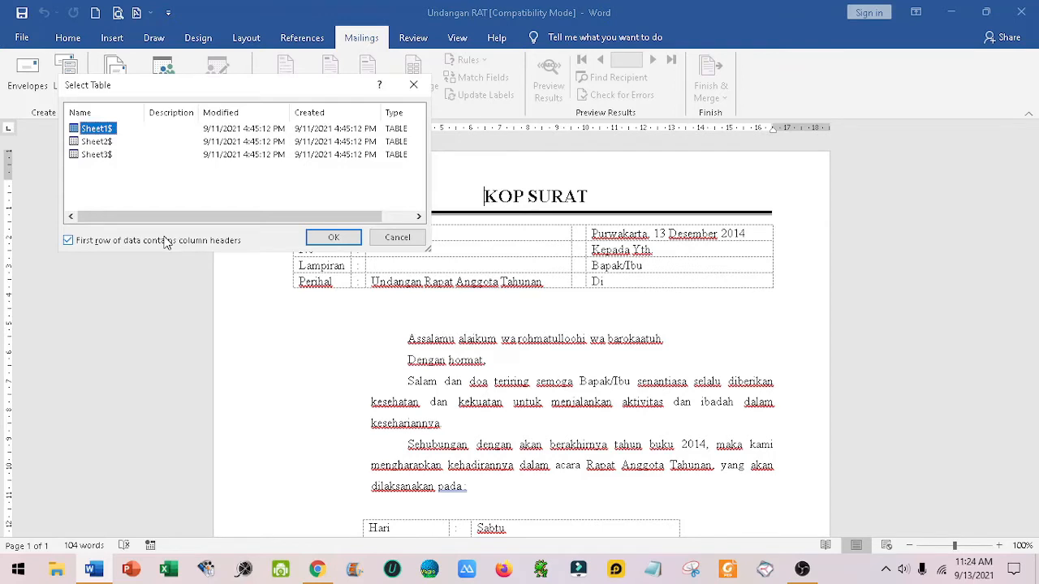
pyautogui.click(339, 243)
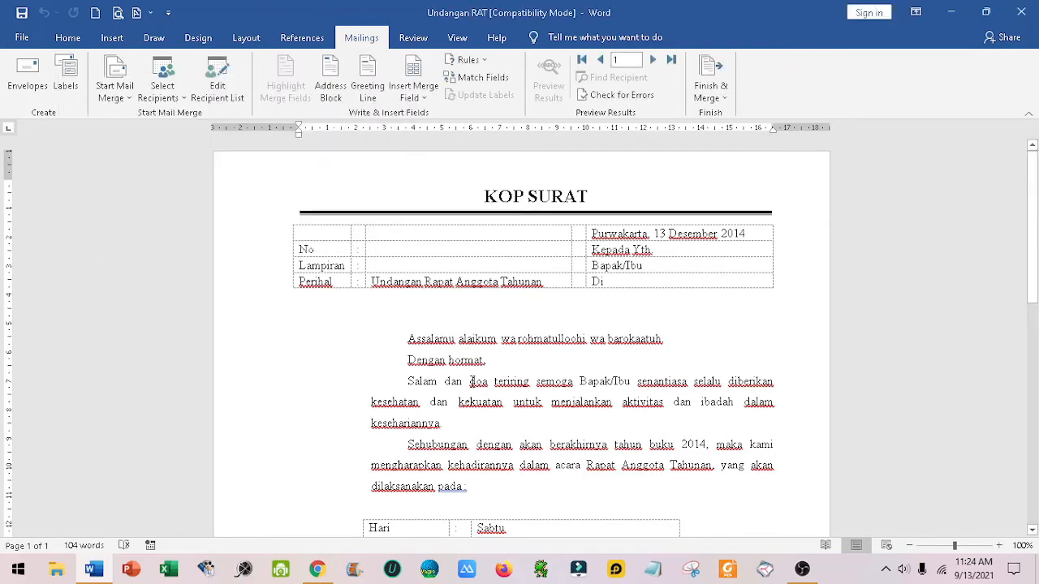
# Step: Insert the Nama merge field after "Bapak/Ibu" in the letter's address block and make it bold
pyautogui.click(657, 269)
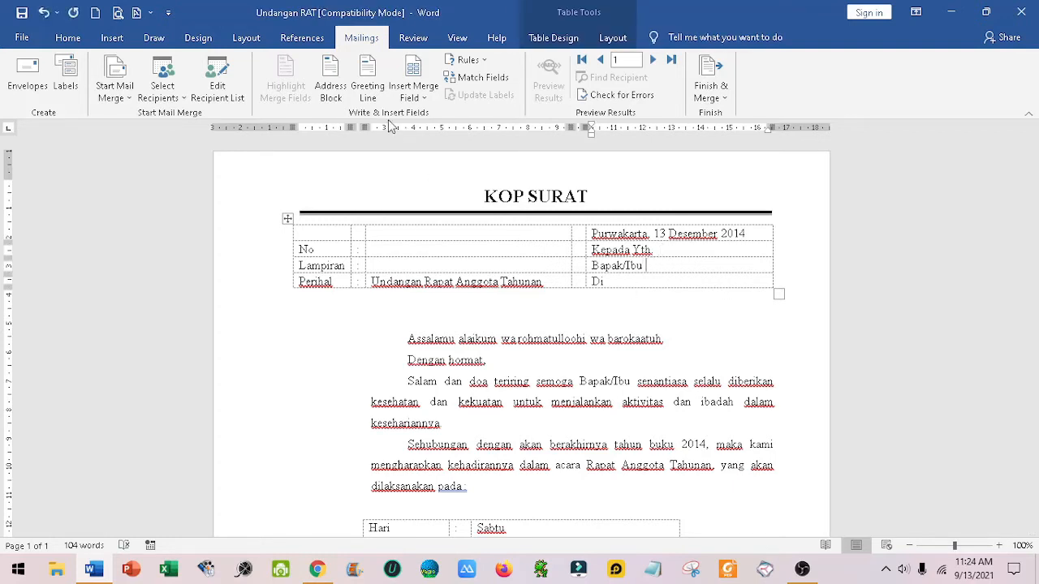
pyautogui.click(425, 102)
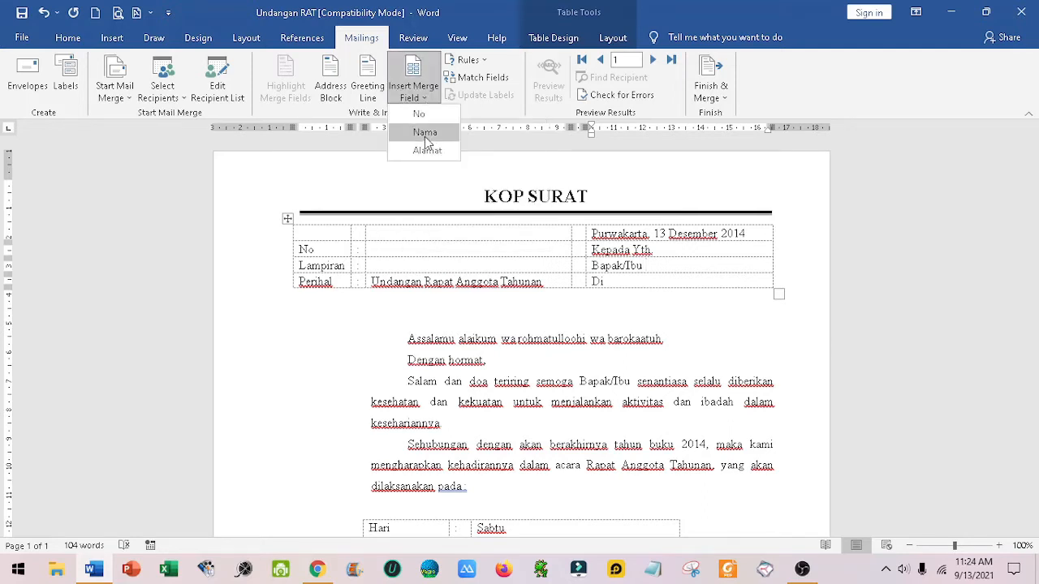
pyautogui.click(425, 133)
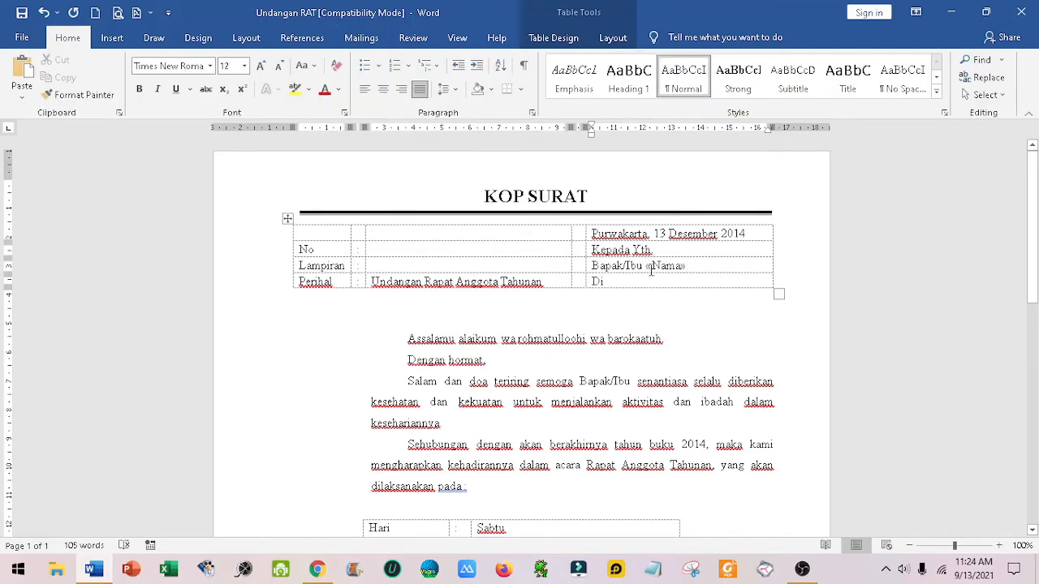
pyautogui.moveTo(649, 267); pyautogui.dragTo(689, 266)
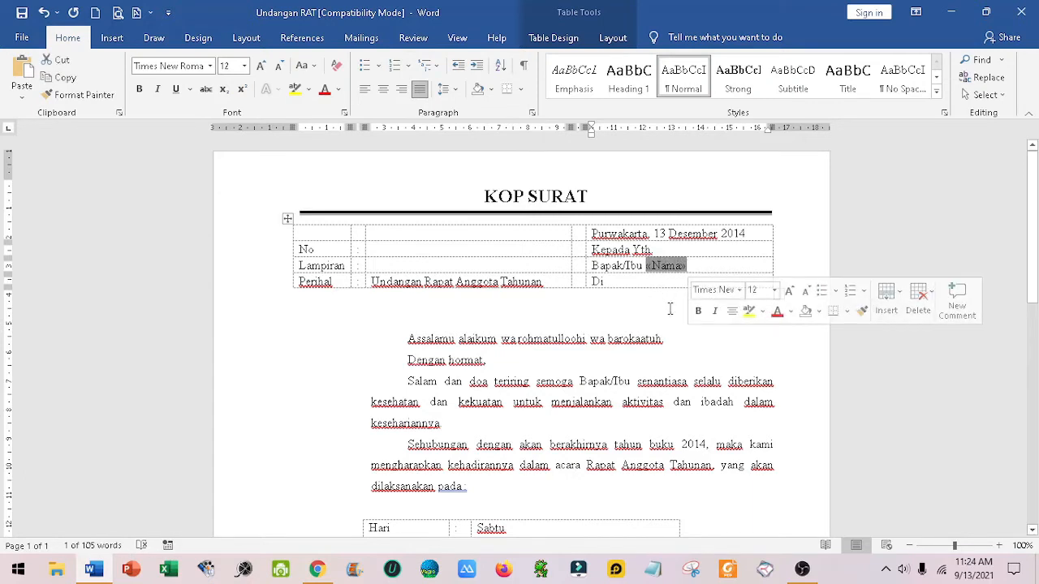
pyautogui.click(698, 311)
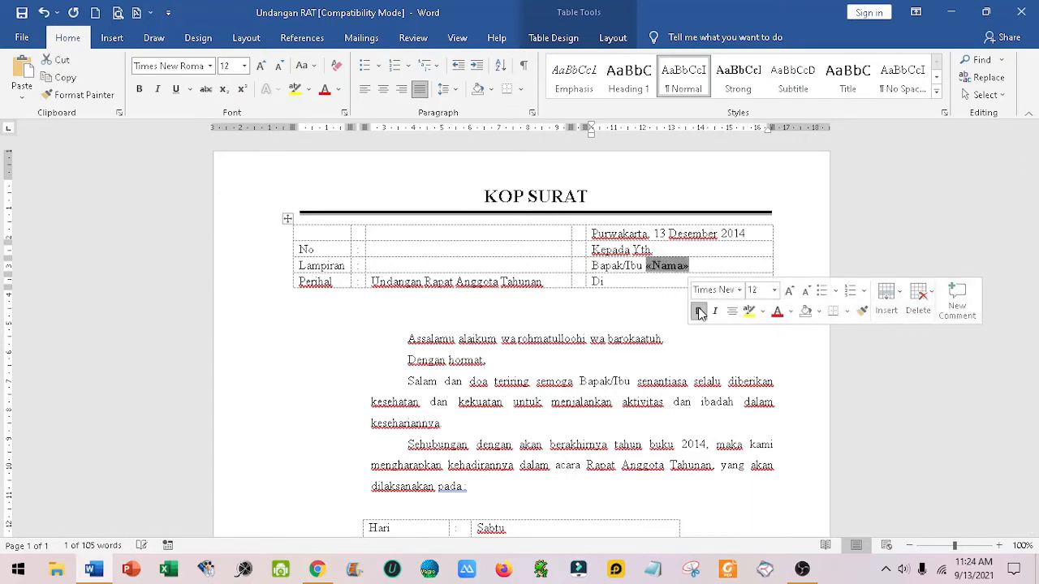
# Step: Insert the Alamat merge field after "Di" in the address block and make it bold
pyautogui.click(636, 282)
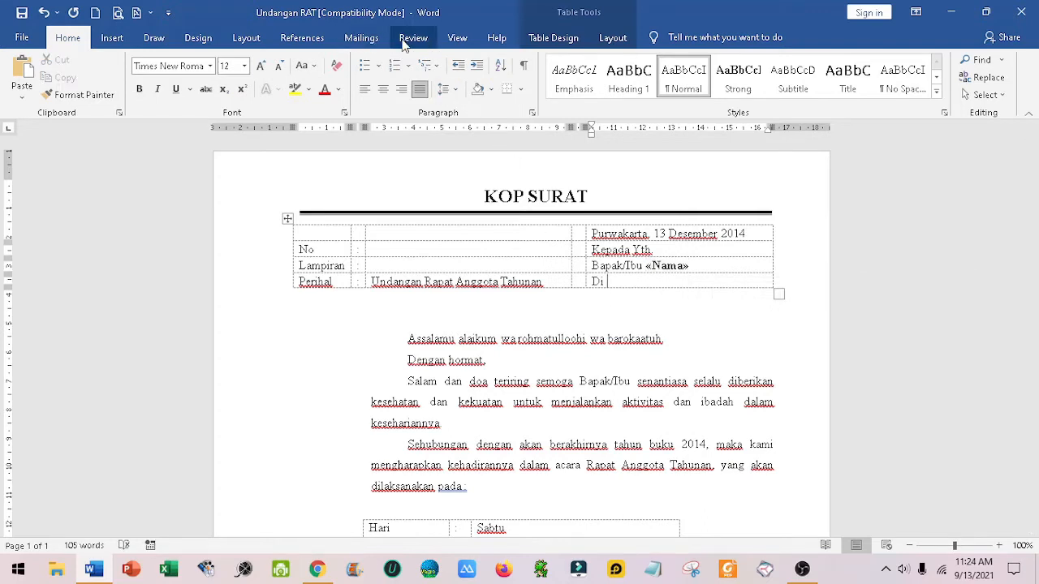
pyautogui.click(361, 37)
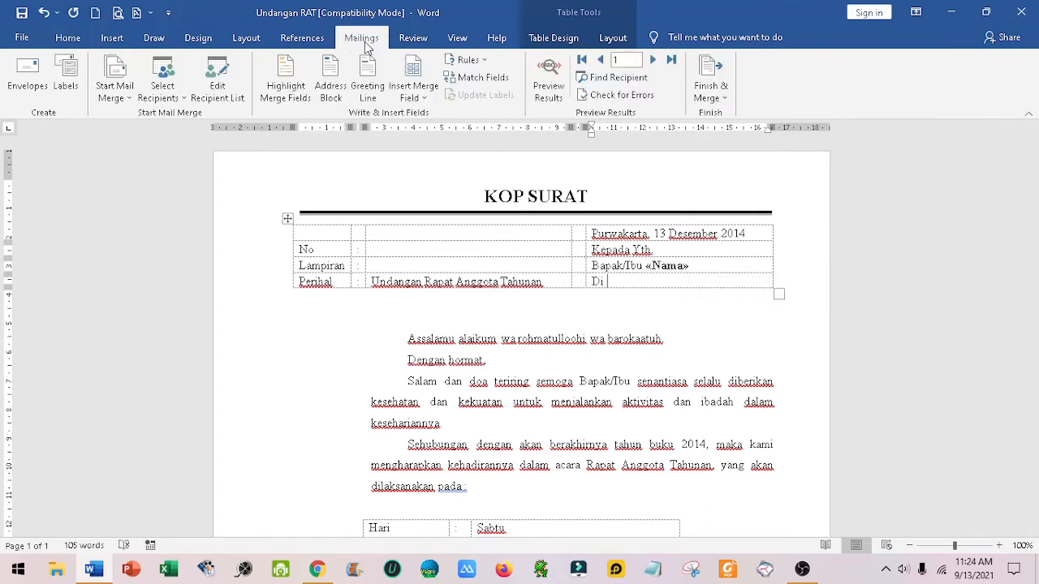
pyautogui.click(415, 96)
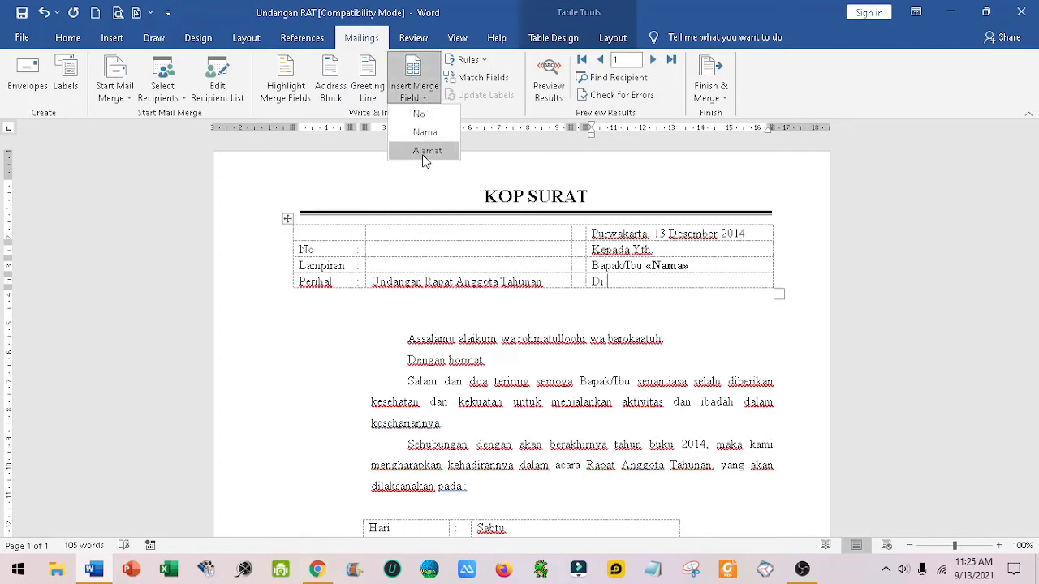
pyautogui.click(426, 152)
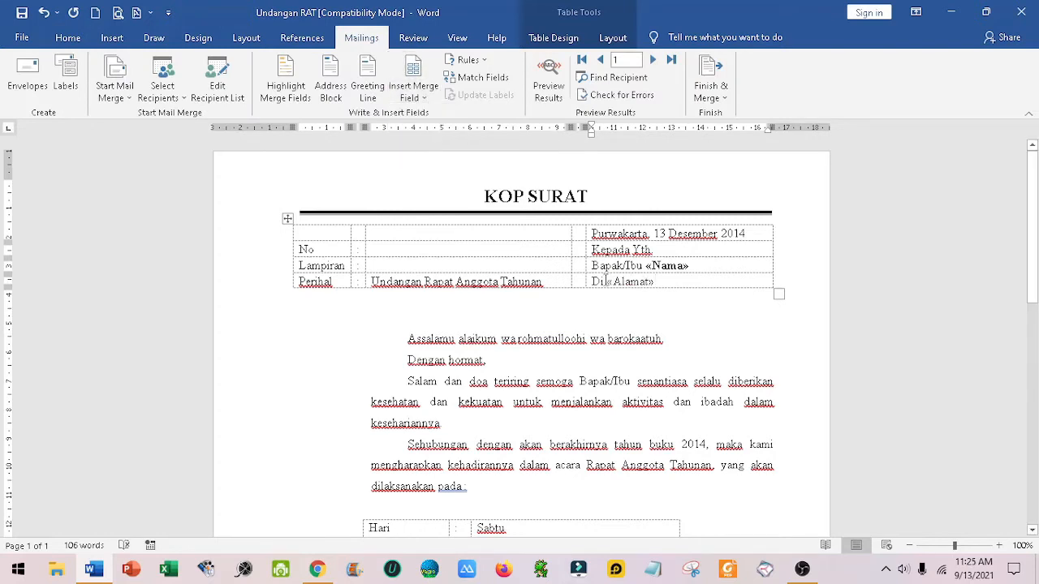
pyautogui.moveTo(608, 282); pyautogui.dragTo(654, 282)
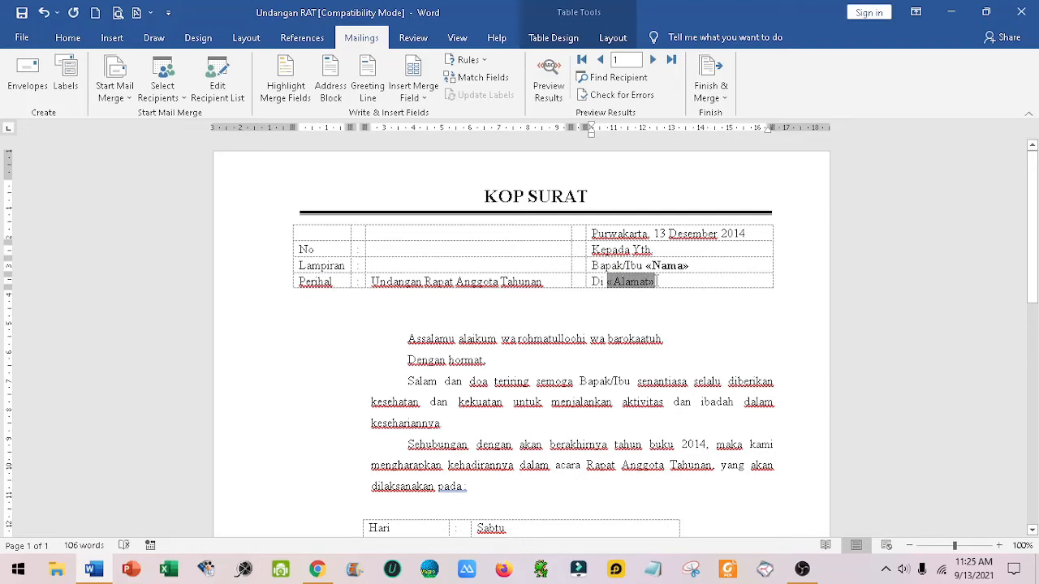
pyautogui.click(665, 326)
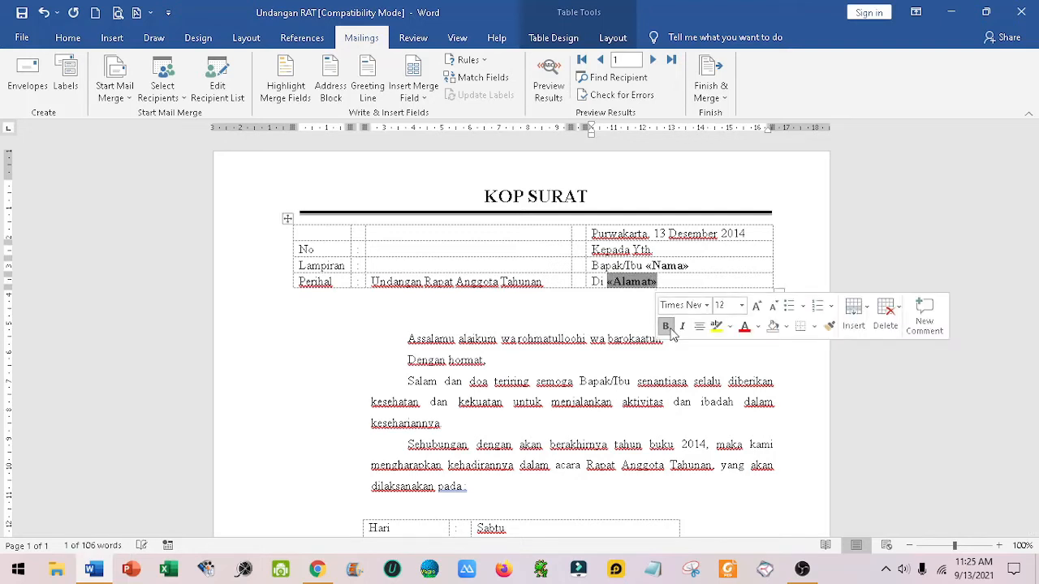
pyautogui.click(534, 252)
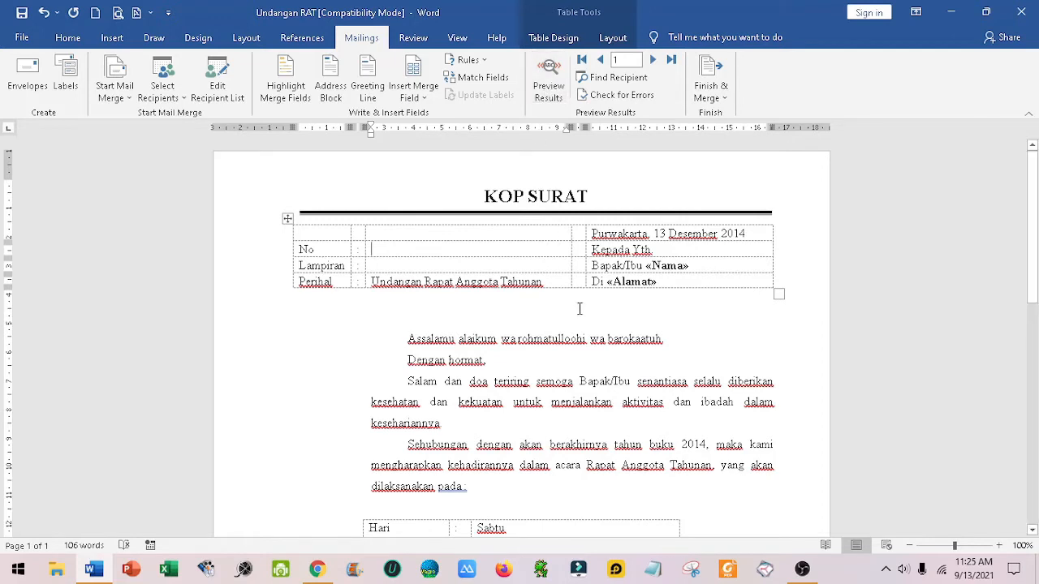
# Step: Preview the merged letter and go through the recipients from record 1 to record 5
pyautogui.click(555, 87)
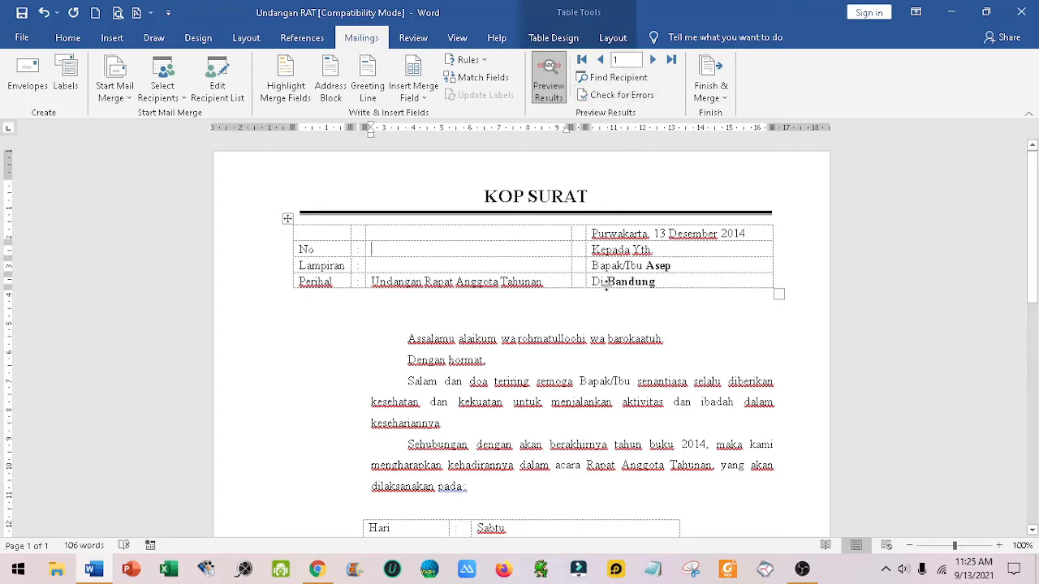
pyautogui.click(654, 62)
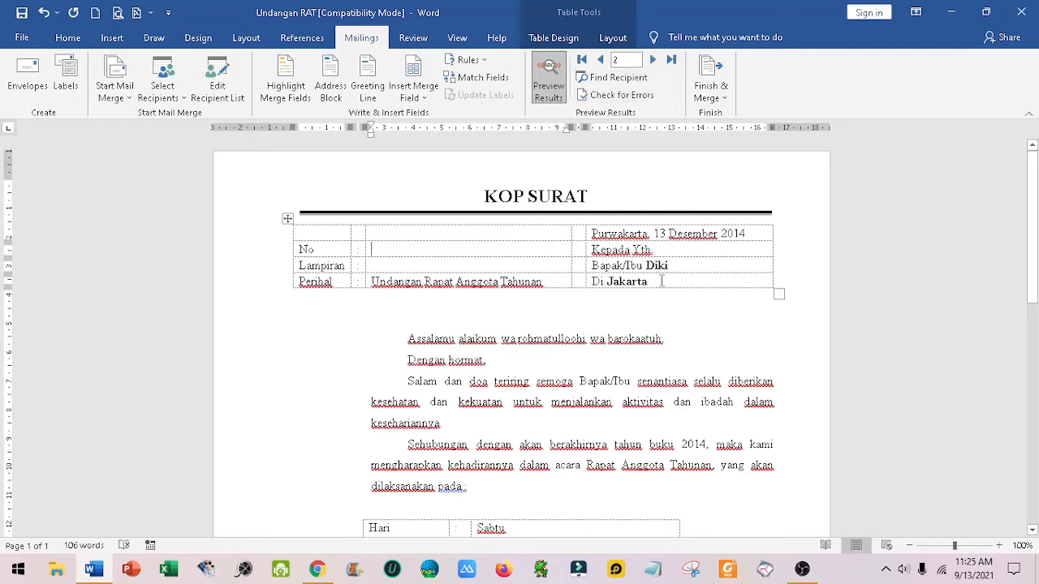
pyautogui.click(652, 62)
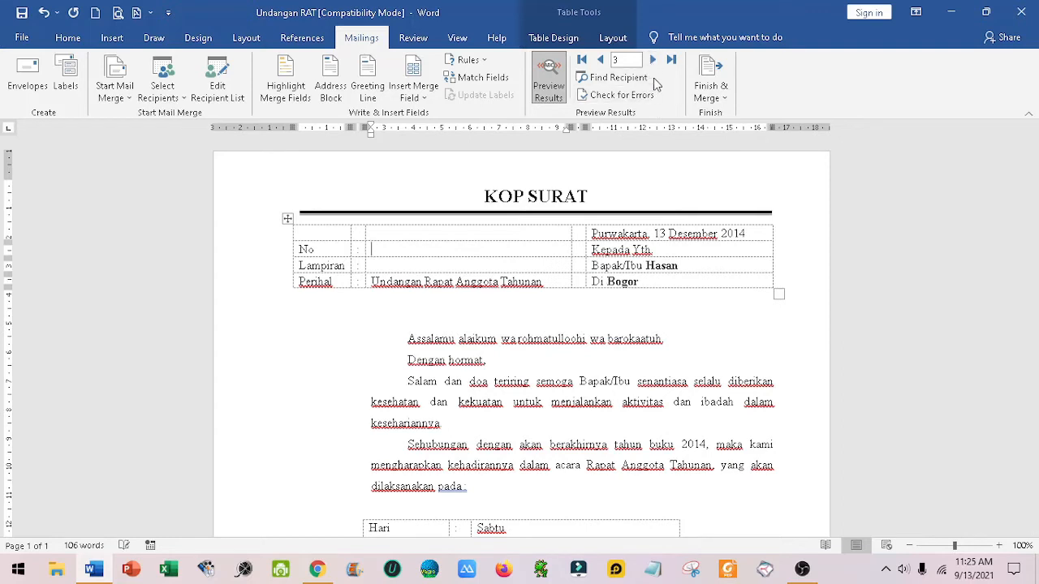
pyautogui.click(653, 62)
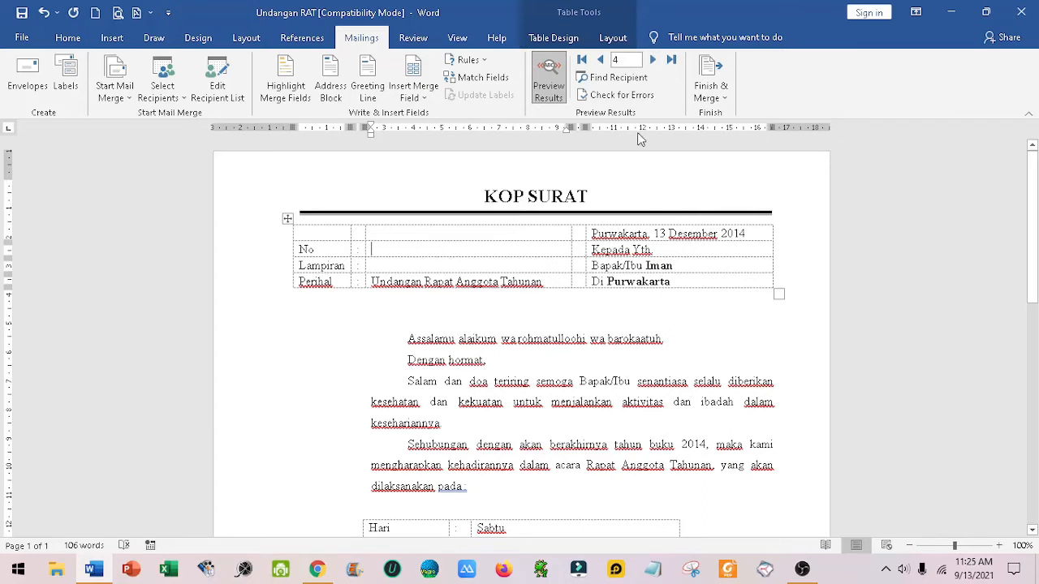
pyautogui.click(652, 62)
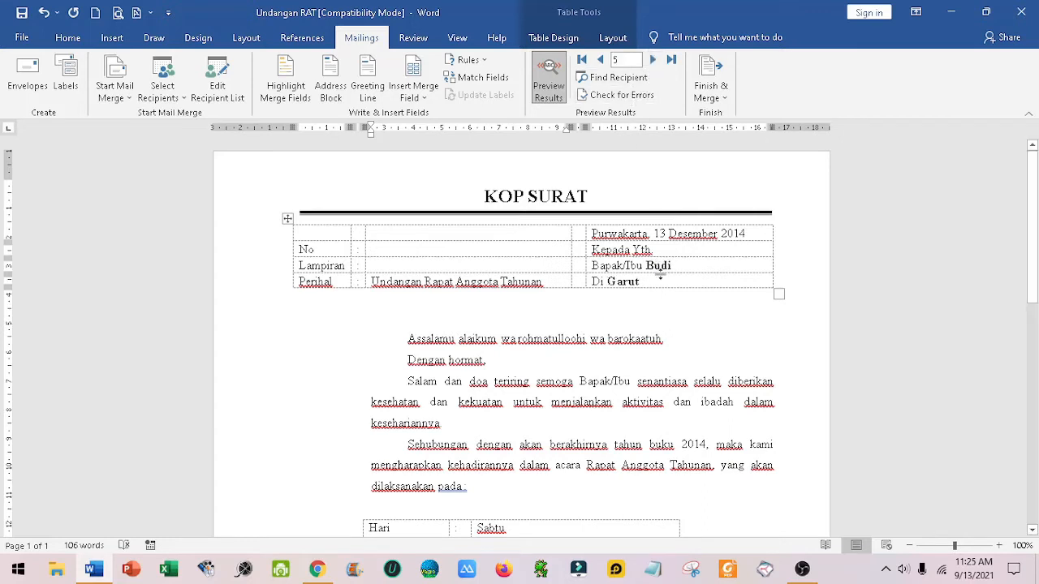
# Step: Continue previewing the merged letter one recipient at a time from record 6 through record 10
pyautogui.click(652, 62)
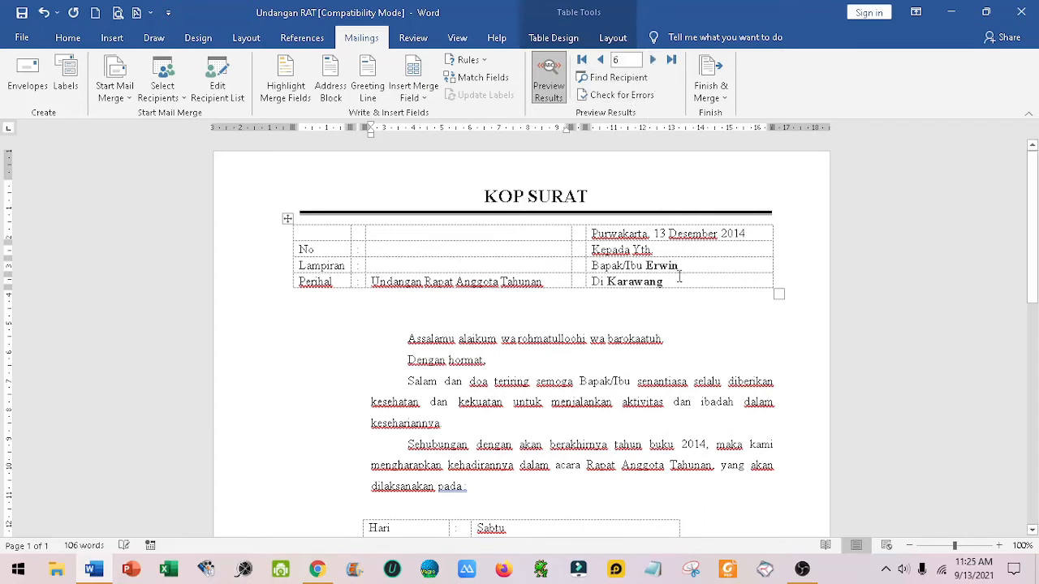
pyautogui.click(652, 61)
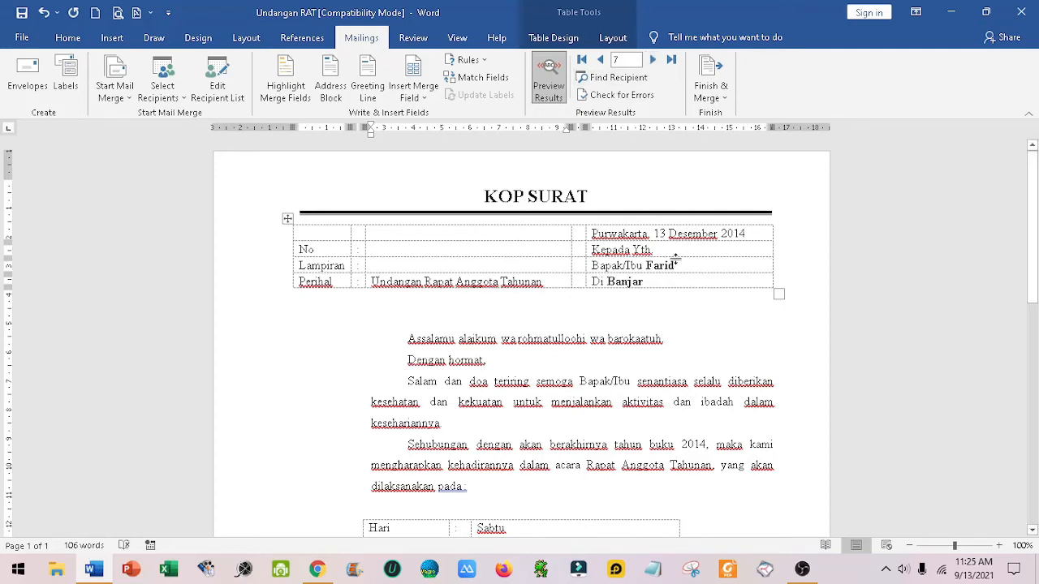
pyautogui.click(653, 61)
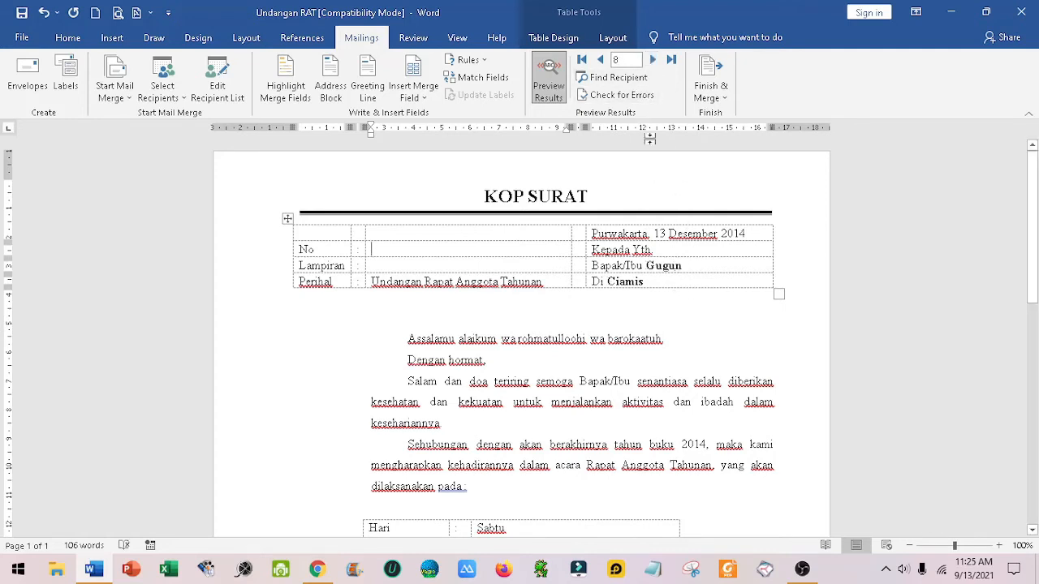
pyautogui.click(652, 61)
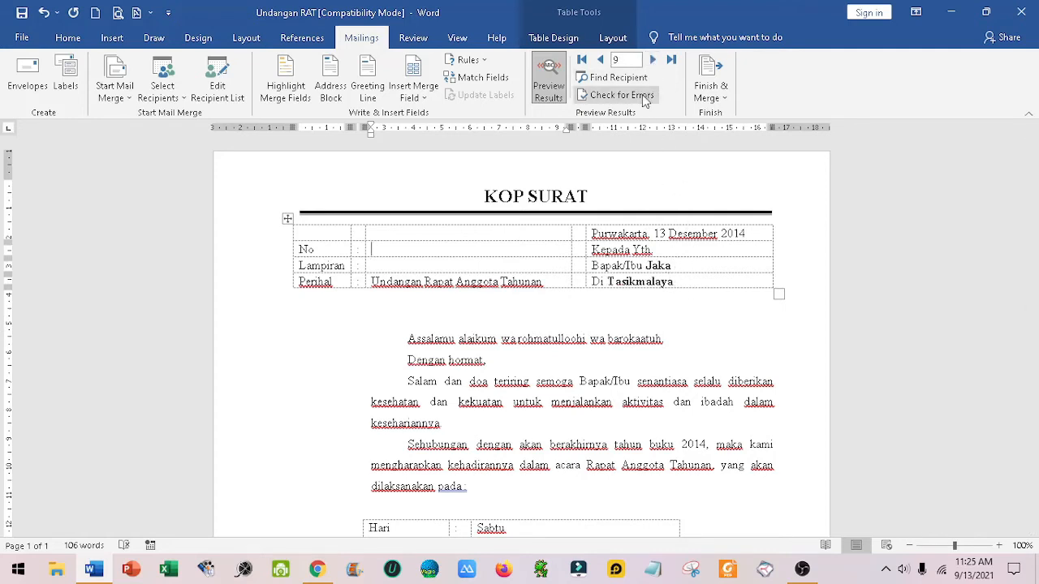
pyautogui.click(652, 61)
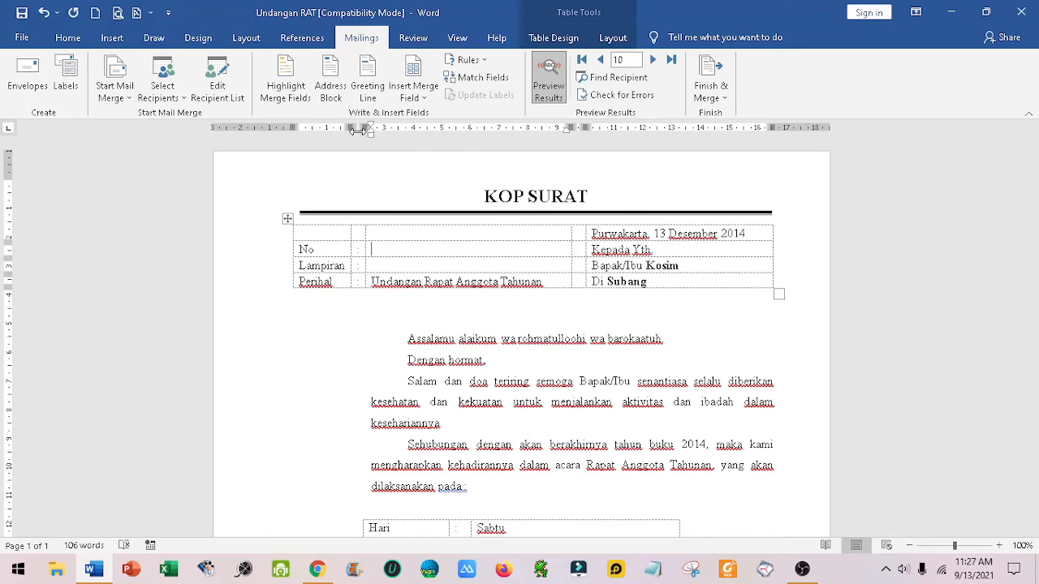
# Step: Exclude records 2, 4, 6, 8 and 10 from the mail merge recipient list and apply the selection
pyautogui.click(215, 84)
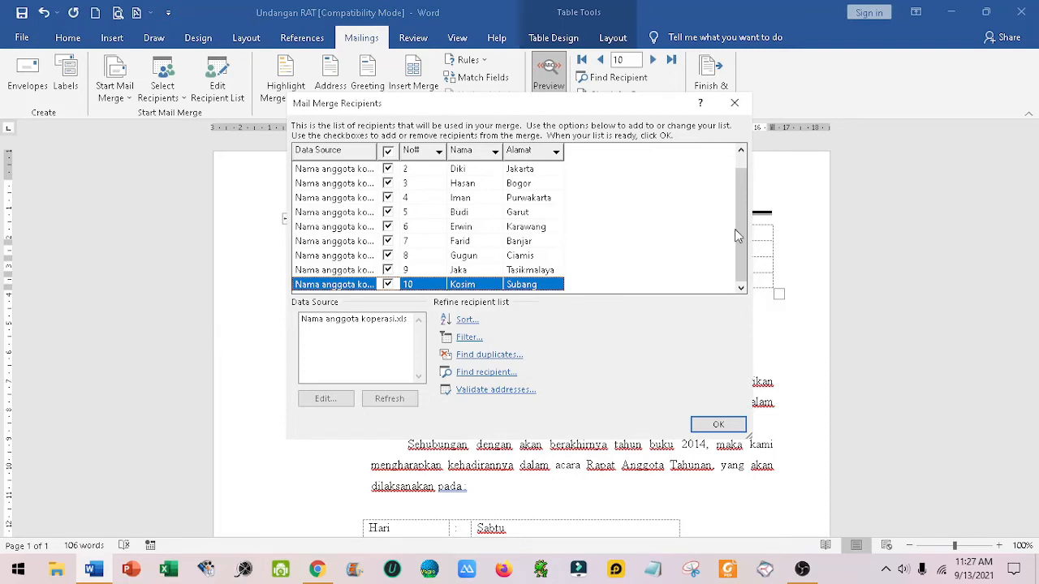
pyautogui.moveTo(744, 235); pyautogui.dragTo(752, 177)
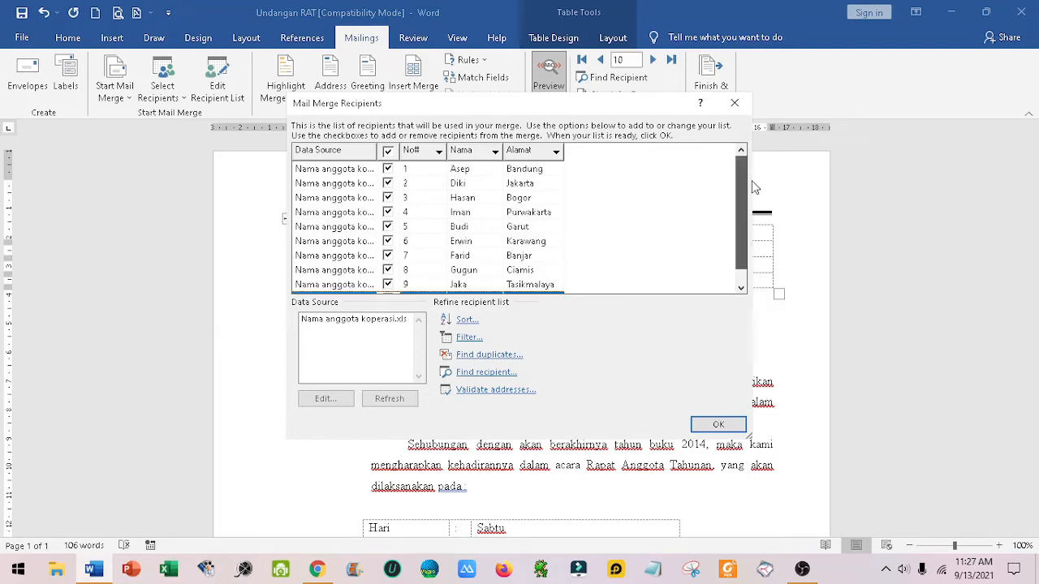
pyautogui.moveTo(747, 218); pyautogui.dragTo(737, 188)
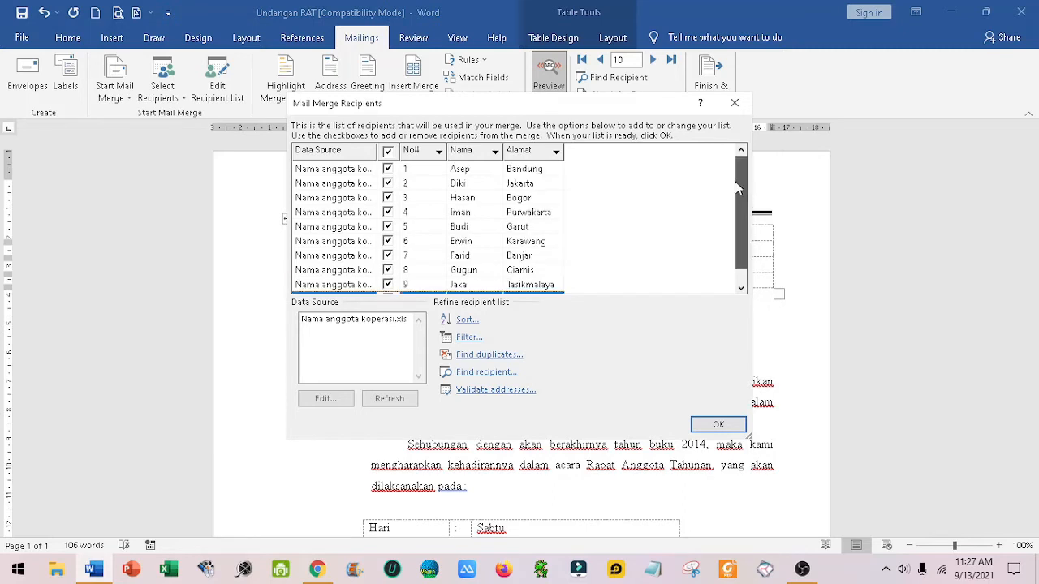
pyautogui.click(388, 184)
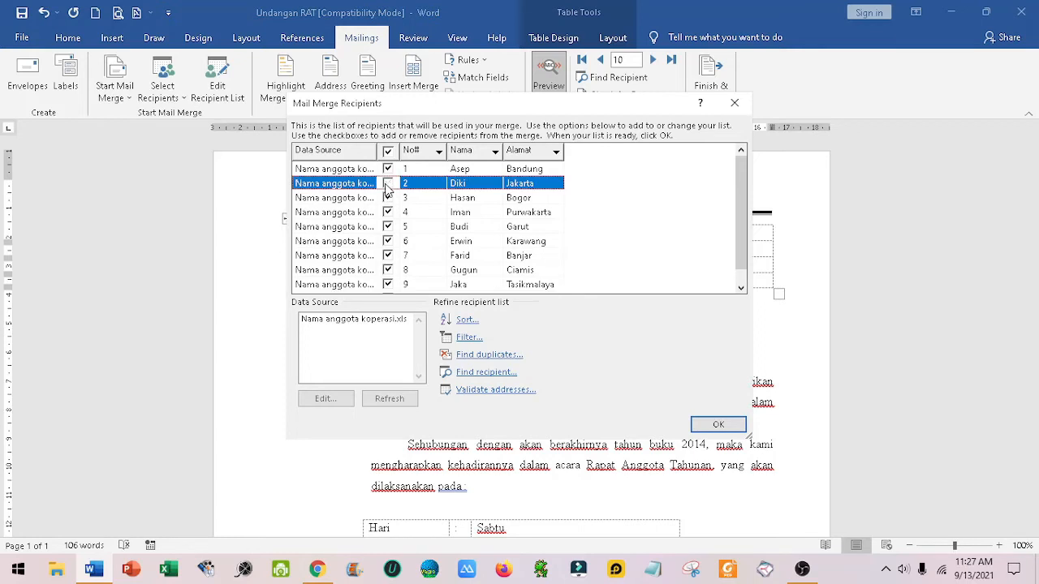
pyautogui.click(388, 213)
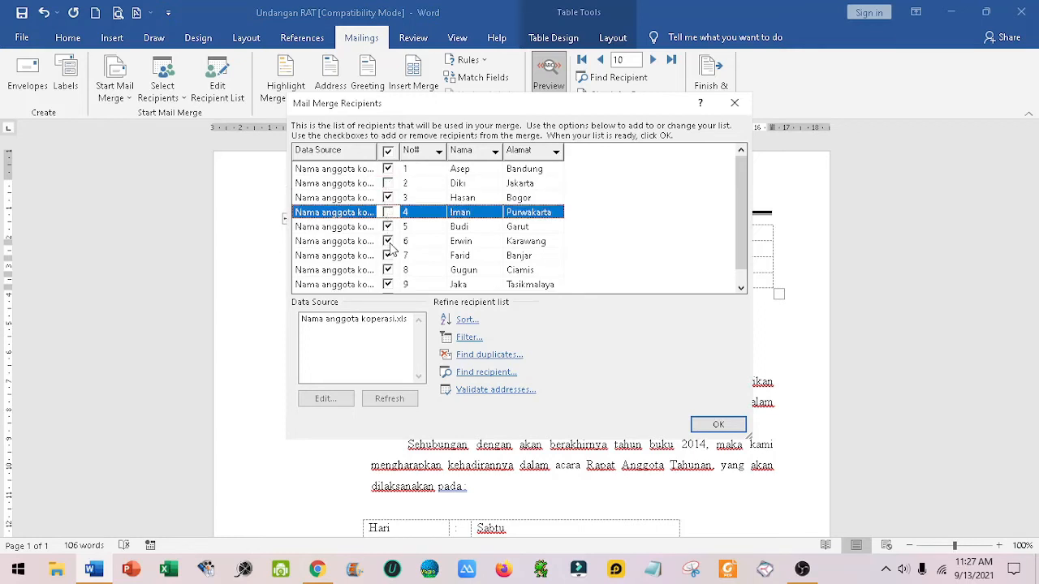
pyautogui.click(388, 241)
pyautogui.click(388, 270)
pyautogui.scroll(-1, 481, 282)
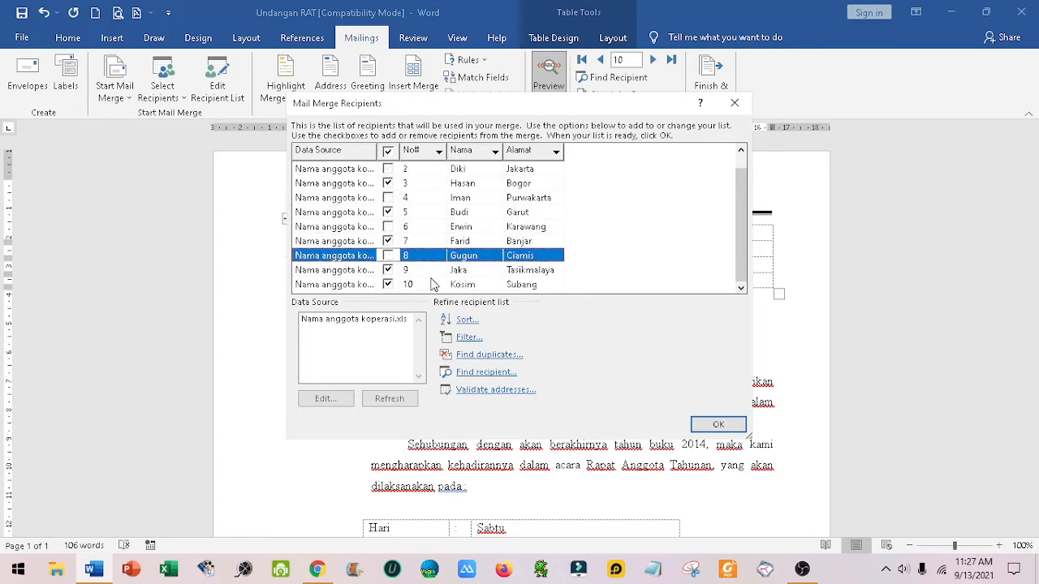
pyautogui.click(388, 285)
pyautogui.scroll(1, 529, 268)
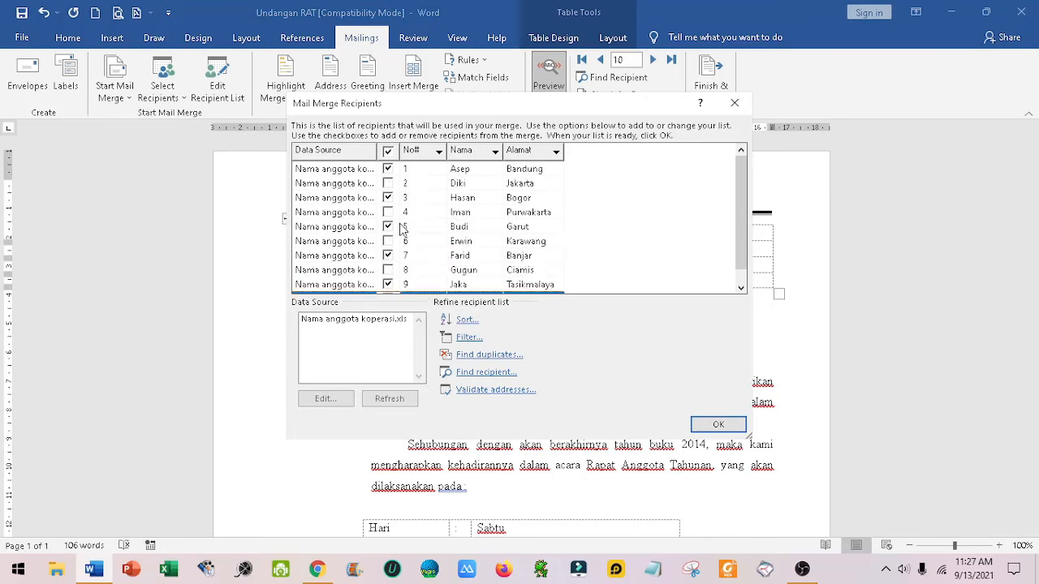
pyautogui.scroll(-1, 483, 256)
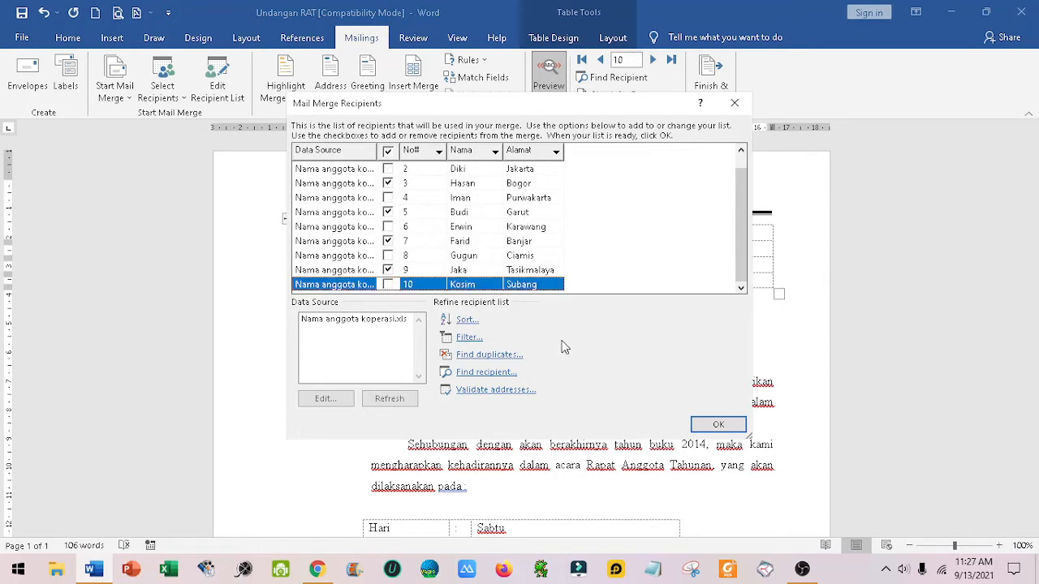
pyautogui.click(719, 425)
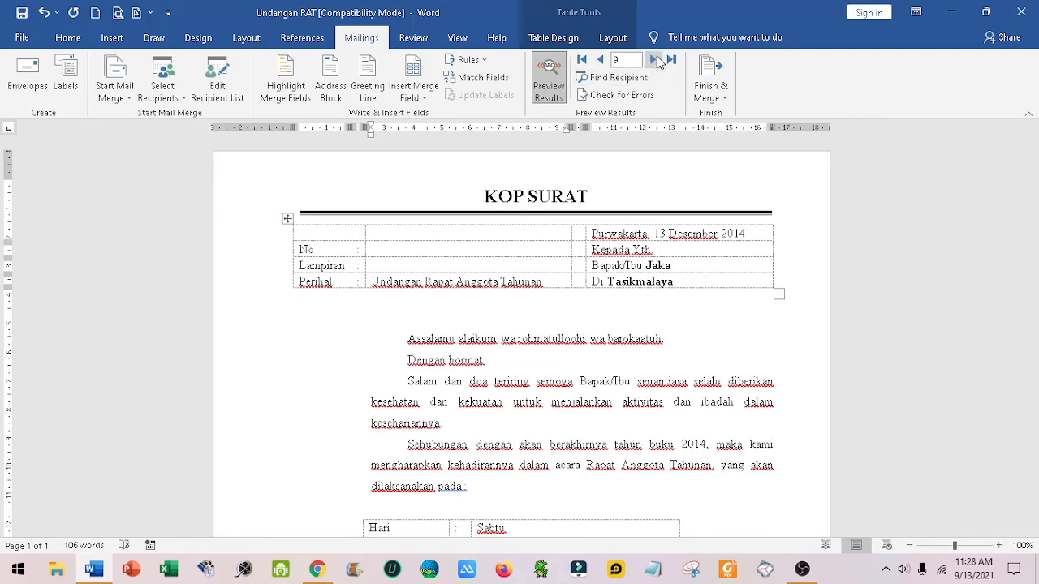
# Step: Preview the merged letters for the included recipients backwards from record 9 to record 1
pyautogui.doubleClick(600, 60)
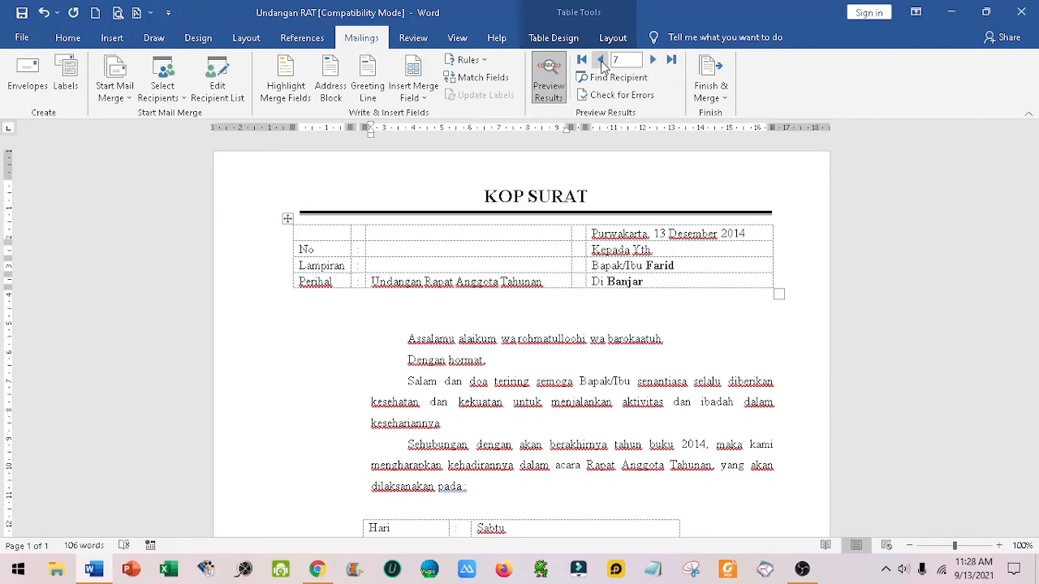
pyautogui.doubleClick(601, 60)
pyautogui.doubleClick(601, 60)
pyautogui.doubleClick(601, 60)
# Step: Reselect all mail merge recipients and exclude records 1, 3, 5, 7 and 9 from the list
pyautogui.click(218, 88)
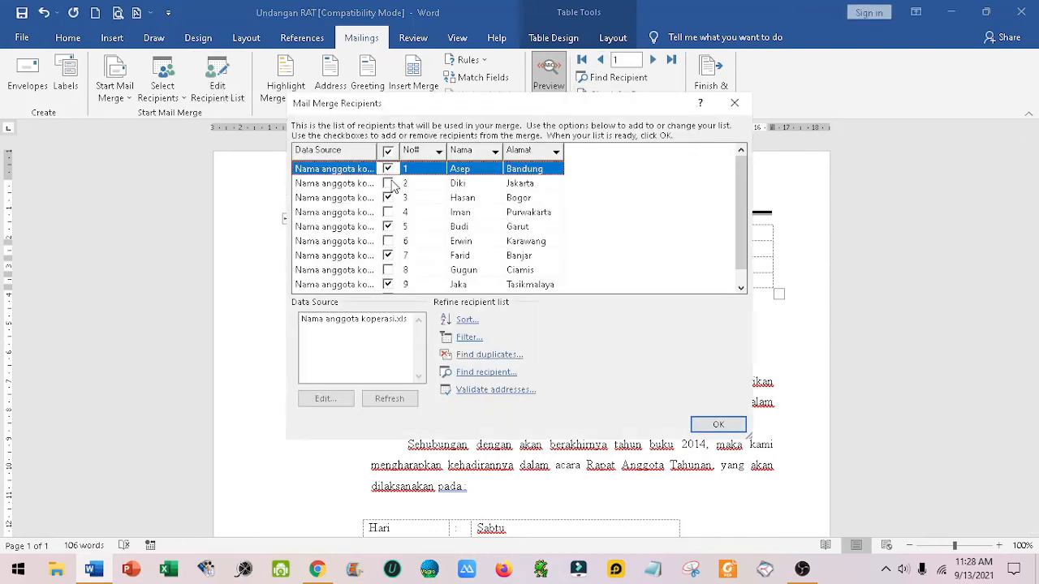
pyautogui.click(389, 183)
pyautogui.click(391, 170)
pyautogui.click(389, 152)
pyautogui.click(388, 169)
pyautogui.click(388, 197)
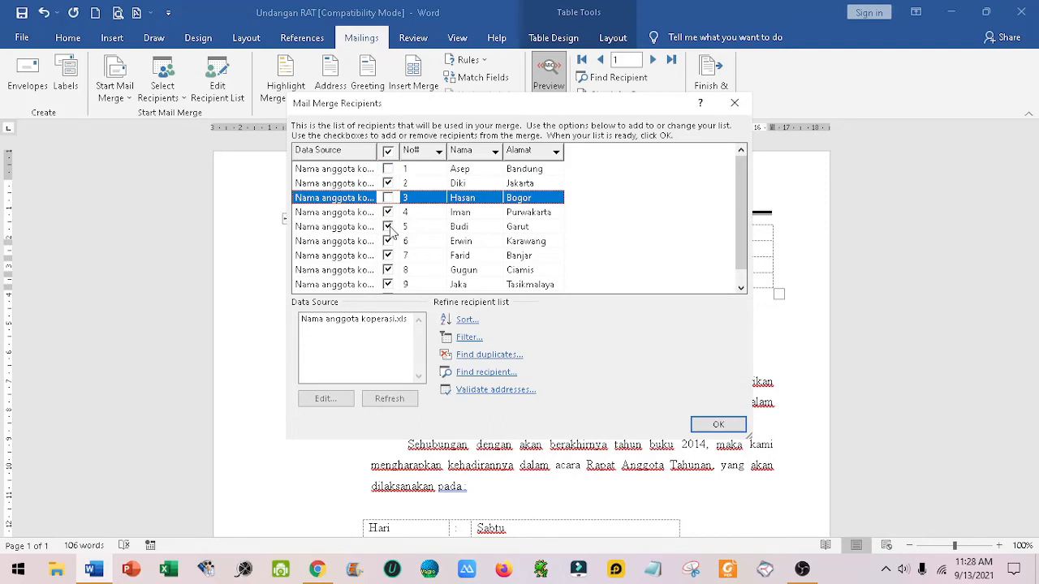
pyautogui.click(388, 227)
pyautogui.click(388, 256)
pyautogui.click(388, 285)
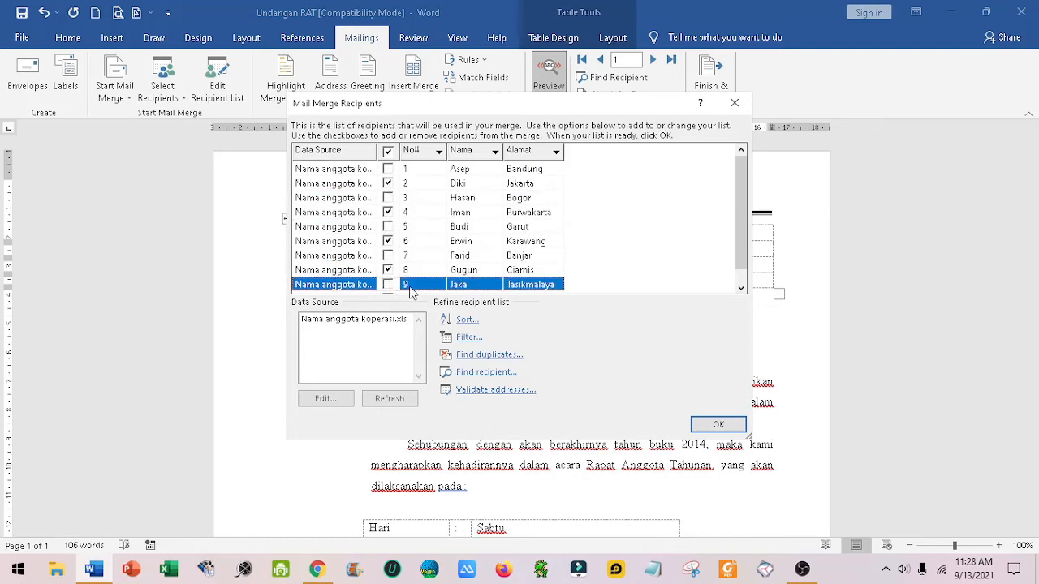
pyautogui.scroll(1, 419, 223)
pyautogui.scroll(-1, 421, 214)
pyautogui.click(718, 425)
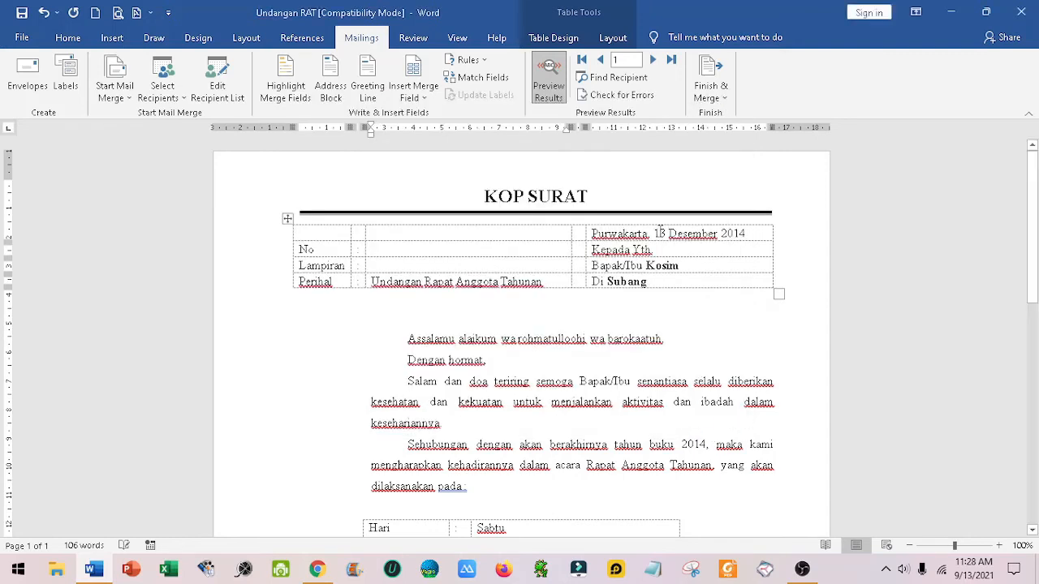
# Step: Preview the merged letter for the last record, 10, and step back through the included recipients to record 6
pyautogui.click(671, 59)
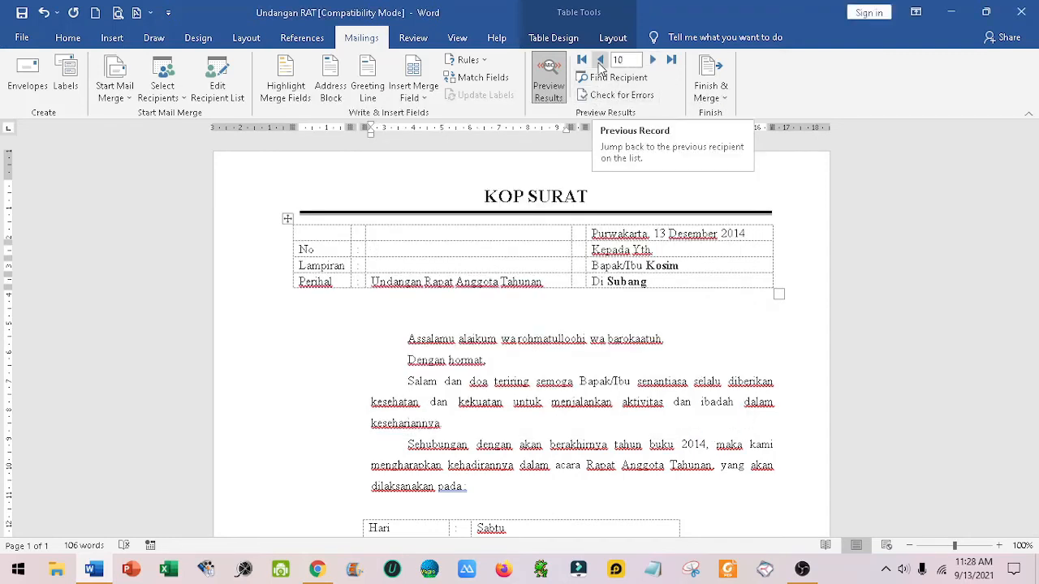
pyautogui.doubleClick(600, 60)
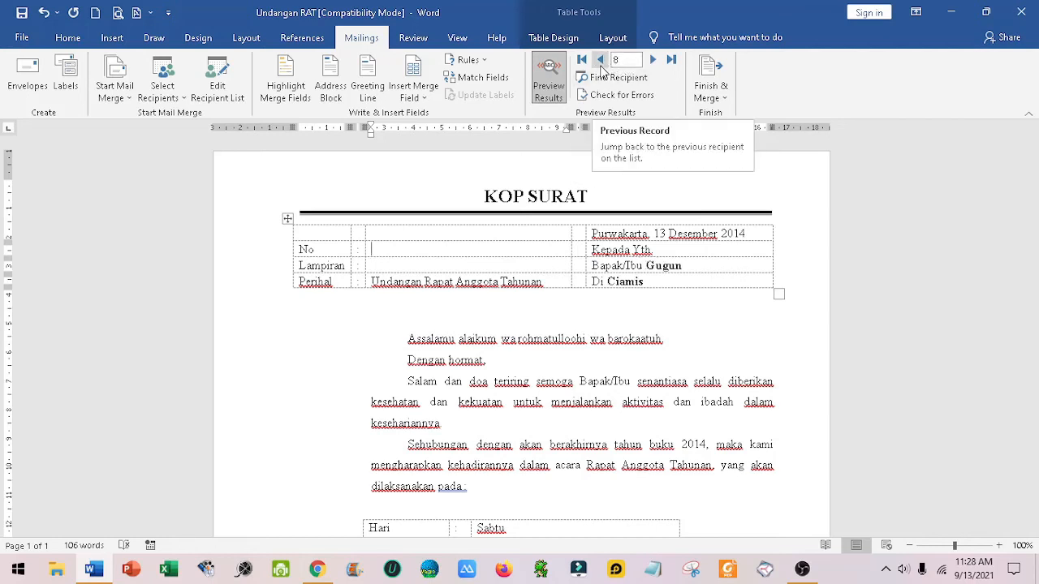
pyautogui.doubleClick(600, 60)
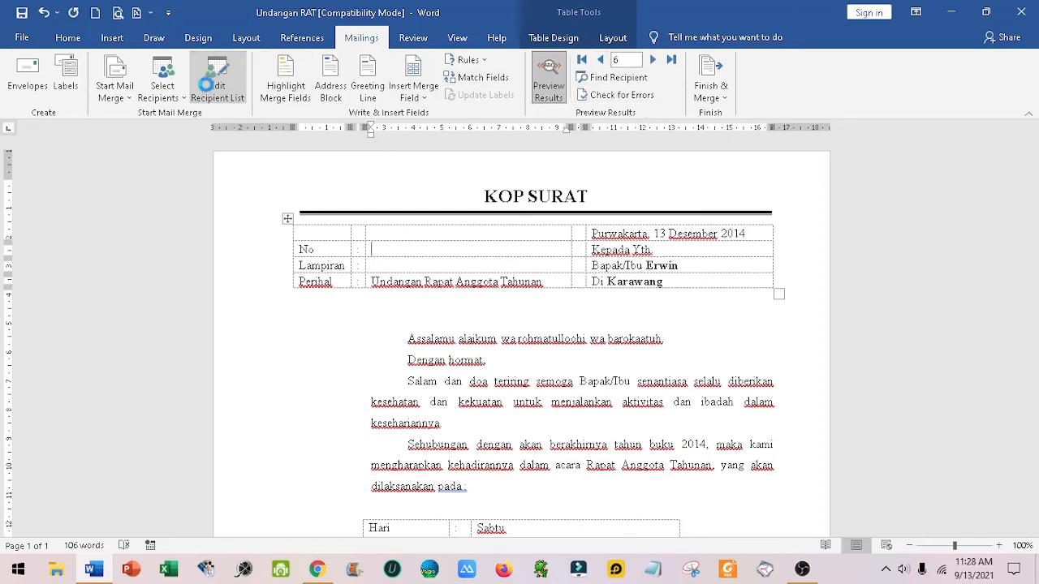
# Step: Reselect all mail merge recipients and exclude records 2 through 9, keeping only records 1 and 10
pyautogui.click(210, 91)
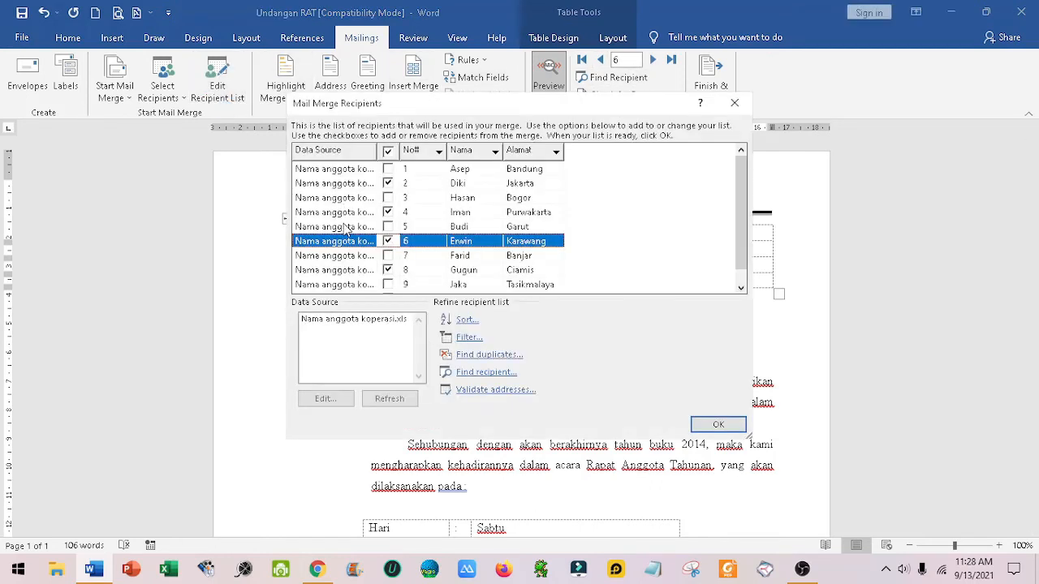
pyautogui.click(388, 153)
pyautogui.click(388, 184)
pyautogui.click(388, 198)
pyautogui.click(388, 212)
pyautogui.click(388, 226)
pyautogui.click(388, 241)
pyautogui.click(388, 256)
pyautogui.click(388, 270)
pyautogui.click(388, 284)
pyautogui.scroll(-1, 463, 254)
pyautogui.scroll(1, 463, 253)
pyautogui.click(700, 425)
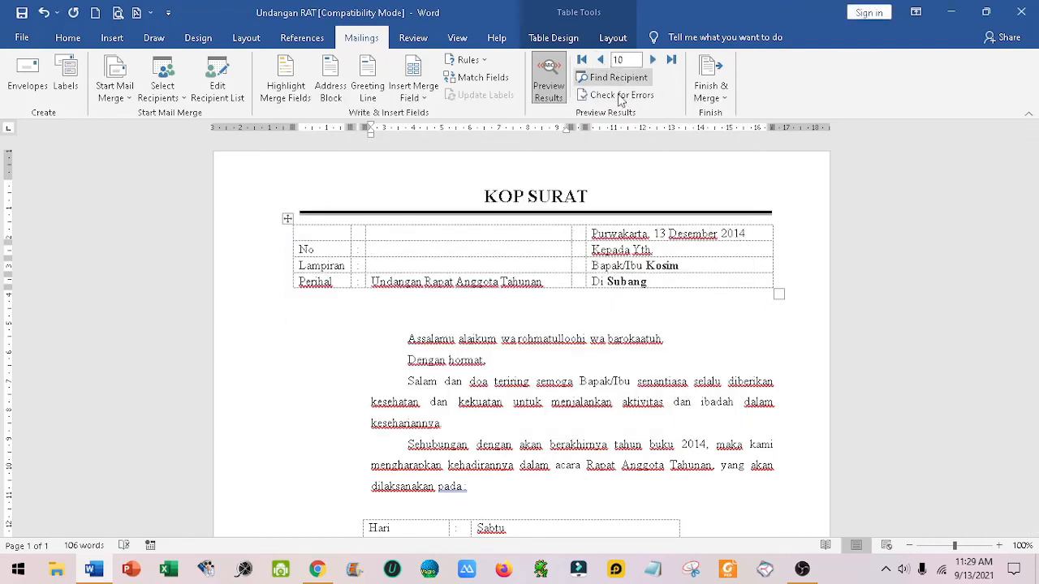
# Step: Preview the merged letters for the two included recipients, record 1 and record 10
pyautogui.click(600, 60)
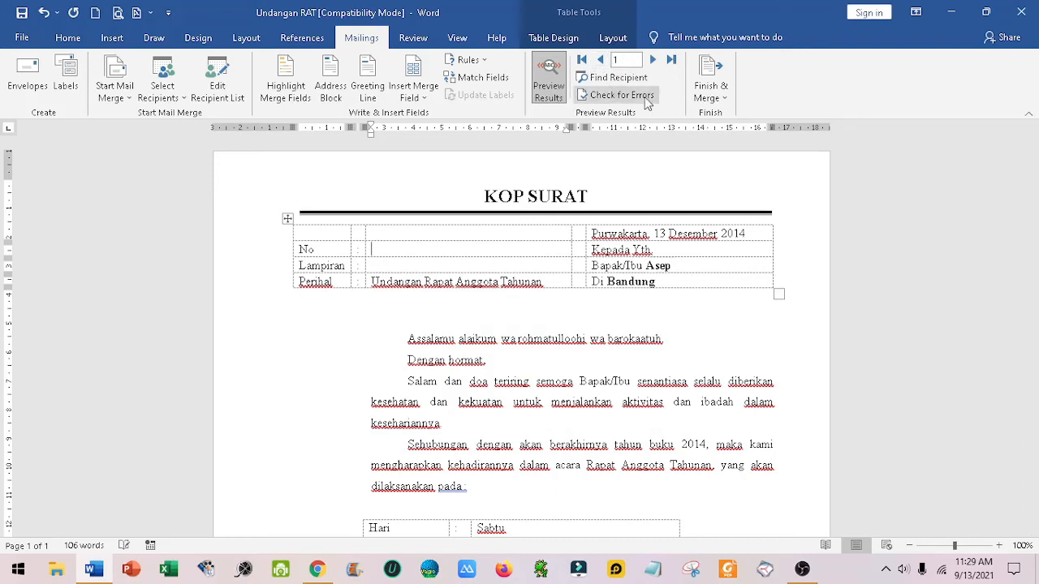
pyautogui.click(671, 59)
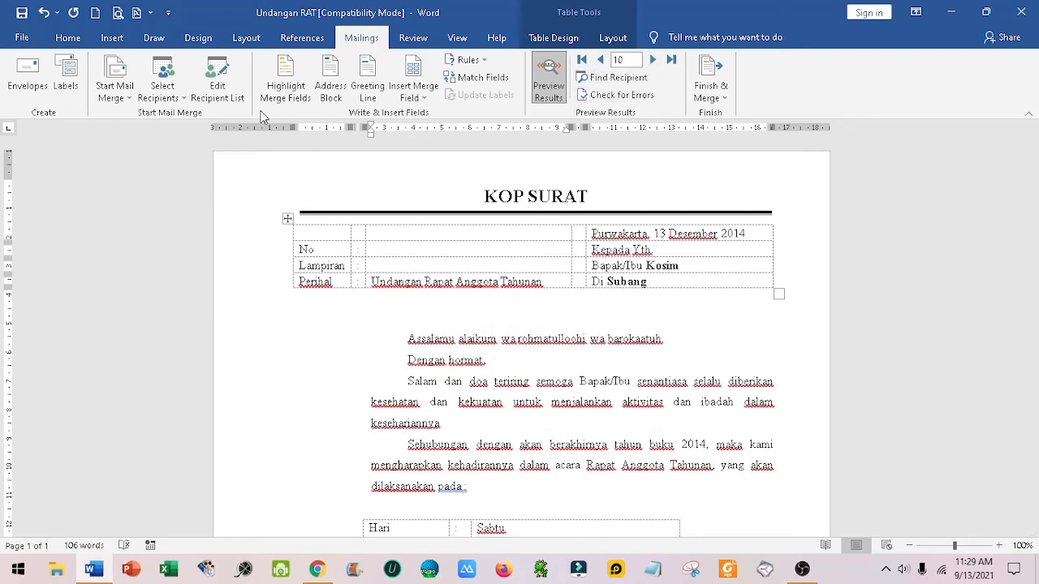
# Step: Include all recipients in the mail merge recipient list again
pyautogui.click(217, 86)
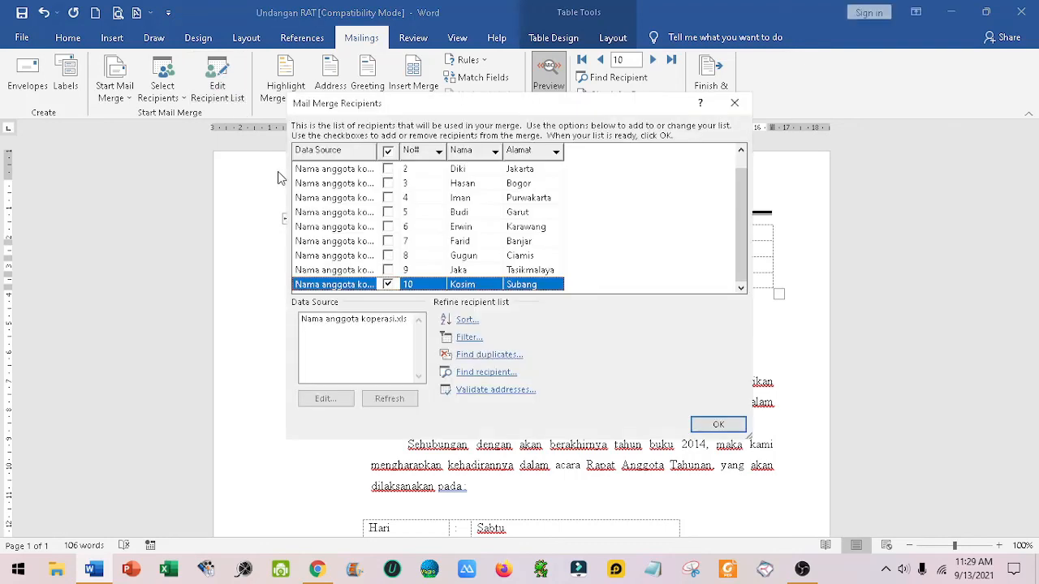
pyautogui.click(389, 152)
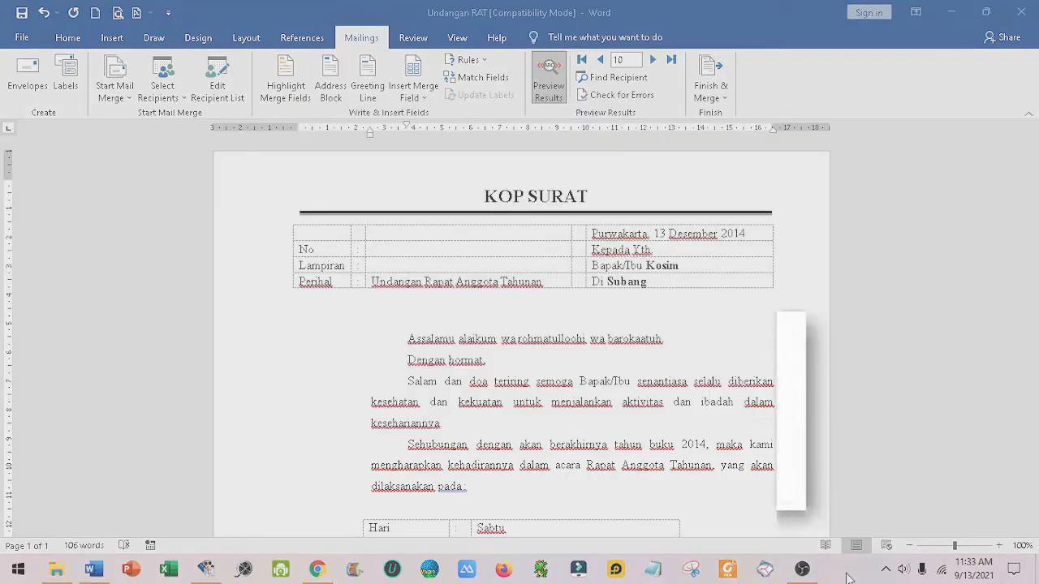